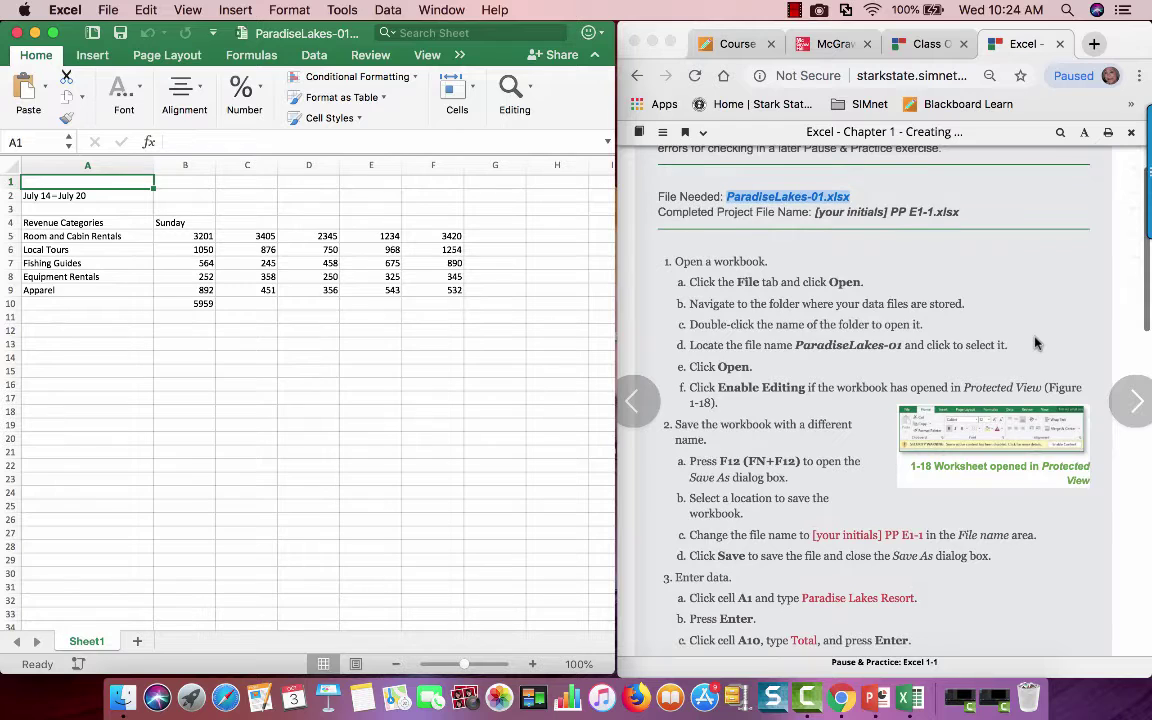
Save the workbook under the new name hjm PP E1-4 in Downloads as an Excel Workbook (.xlsx), postponing the iCloud prompt.
scroll(1035, 343, down, 2)
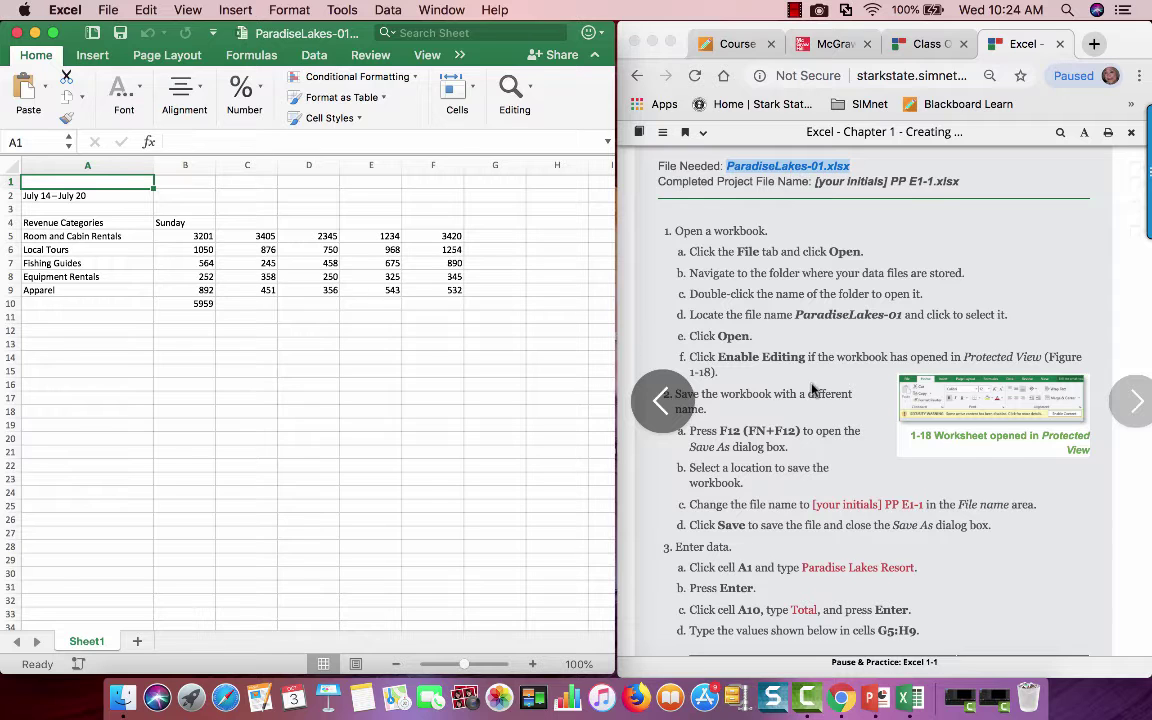
scroll(812, 390, down, 3)
scroll(812, 390, down, 2)
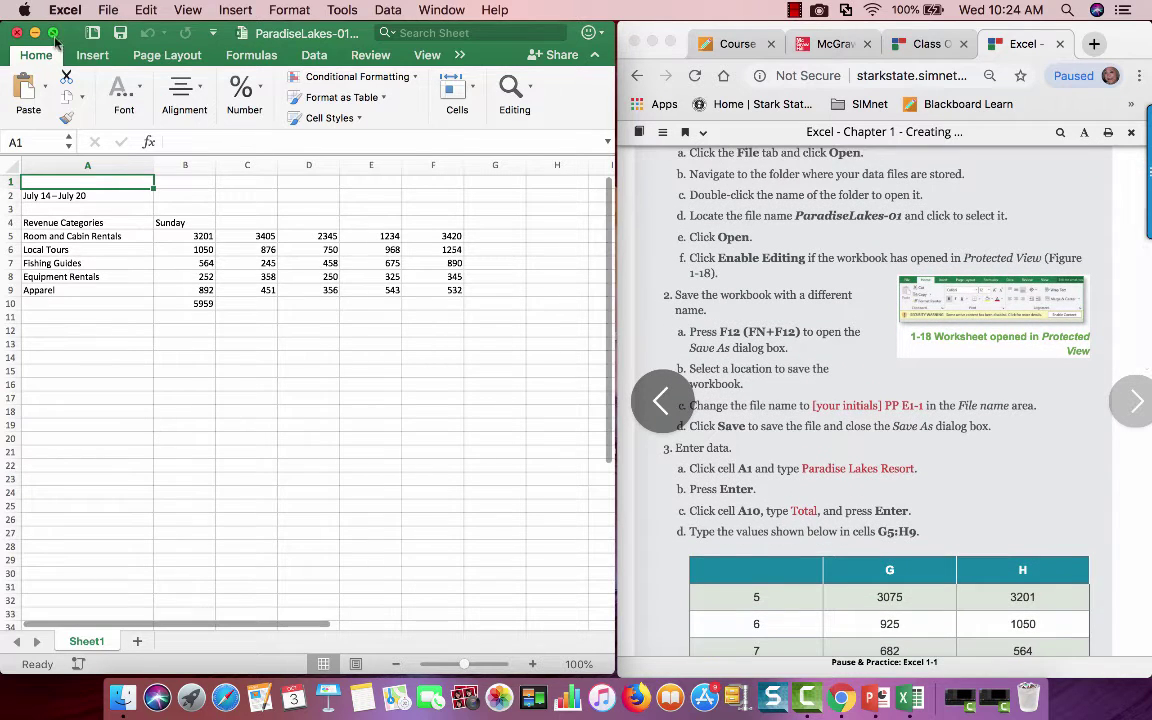
click(109, 12)
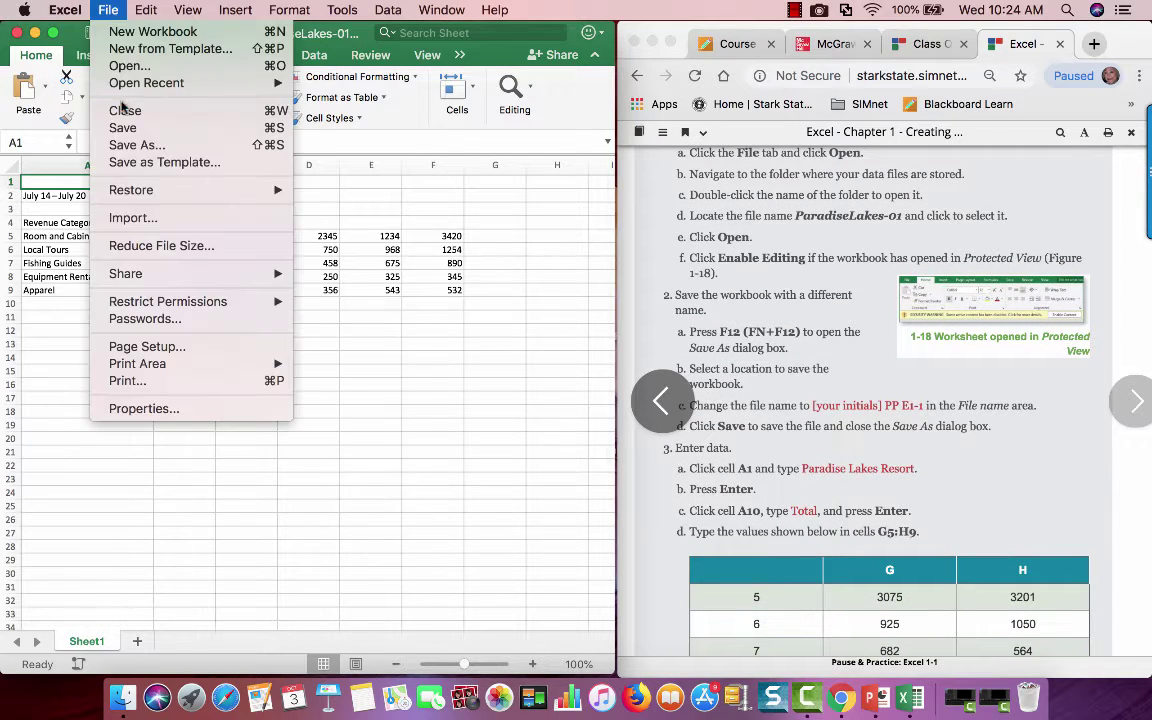
click(127, 146)
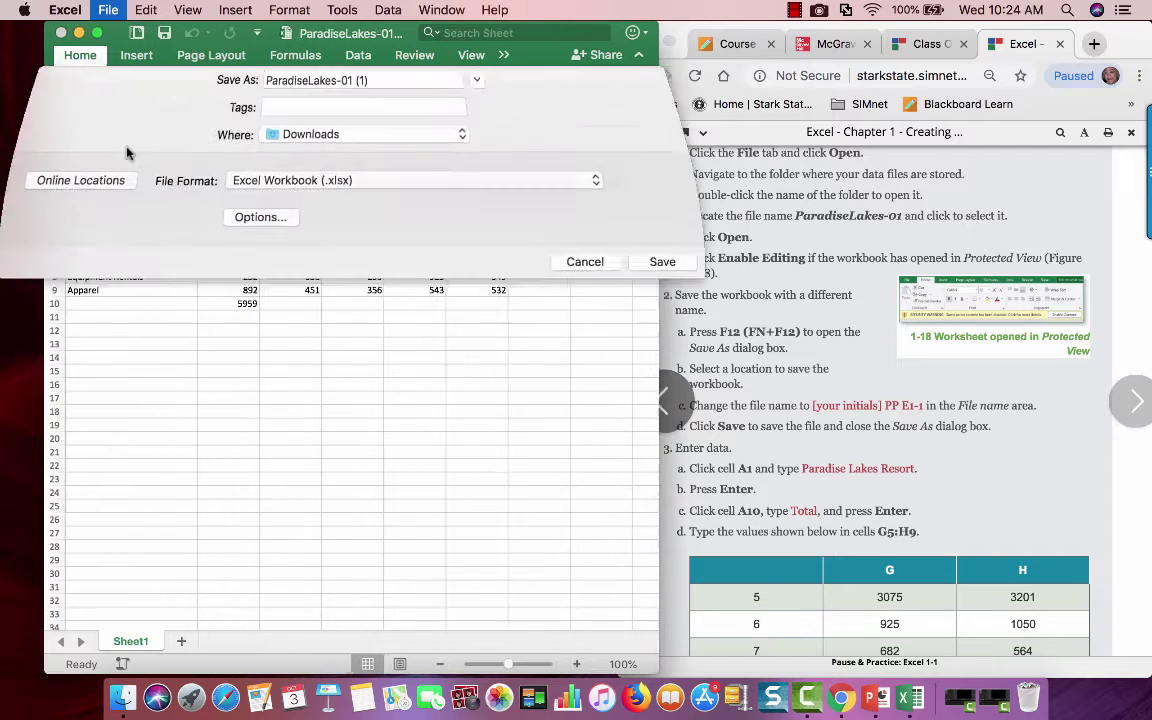
text(hj)
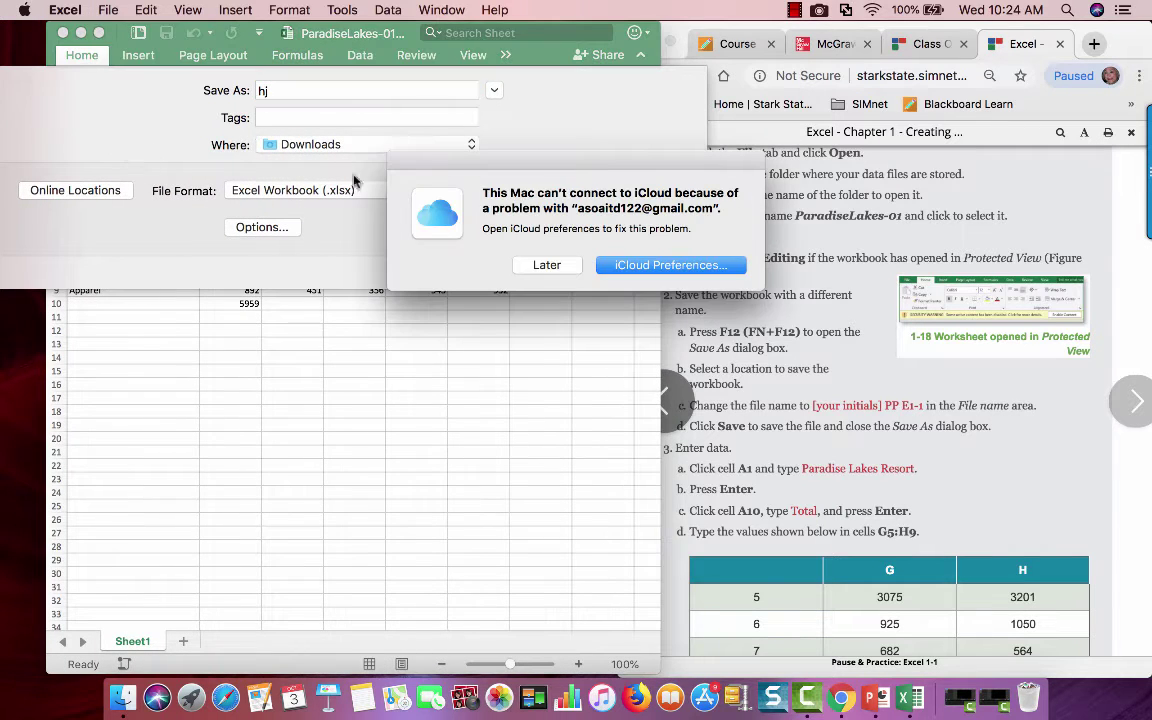
click(530, 264)
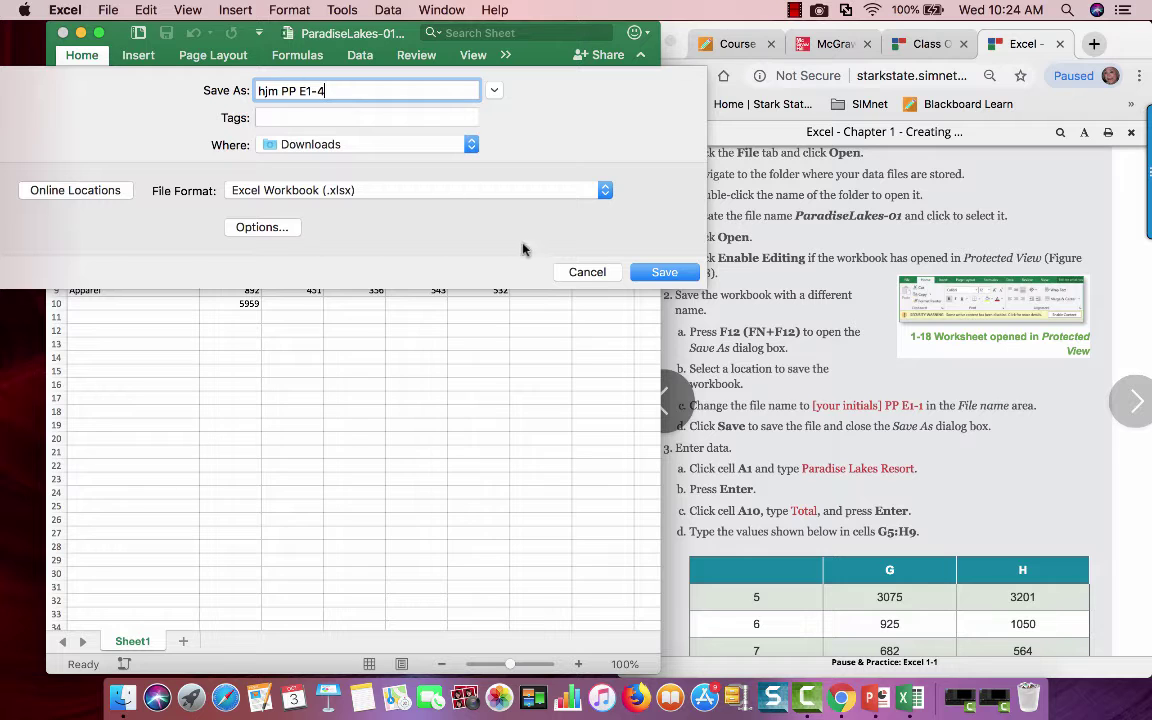
click(660, 273)
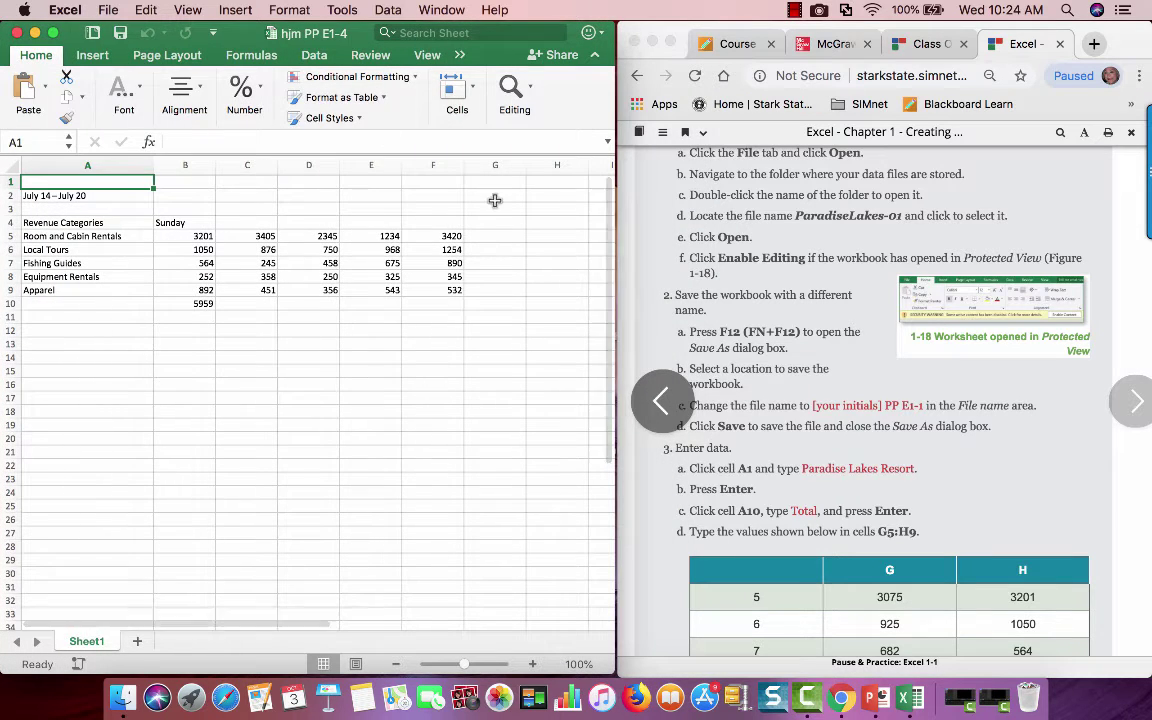
Enter the title Paradise Lakes Resort in cell A1, following the data entry instructions.
scroll(797, 384, down, 2)
scroll(797, 384, down, 5)
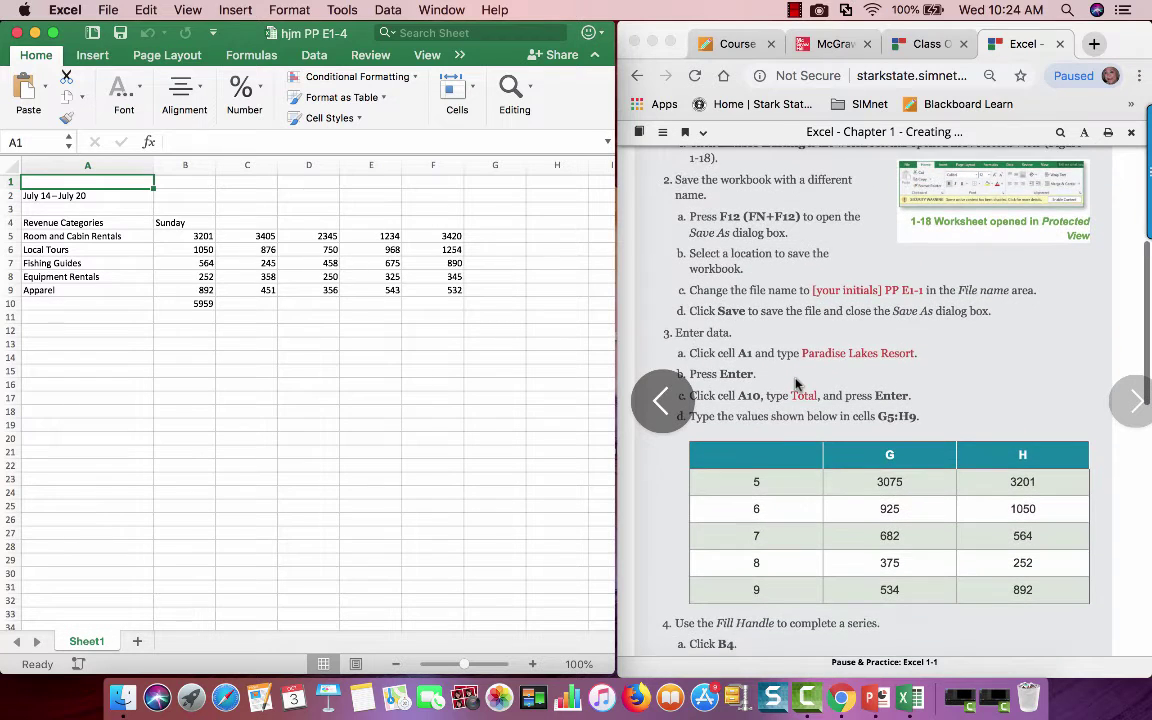
scroll(797, 384, down, 4)
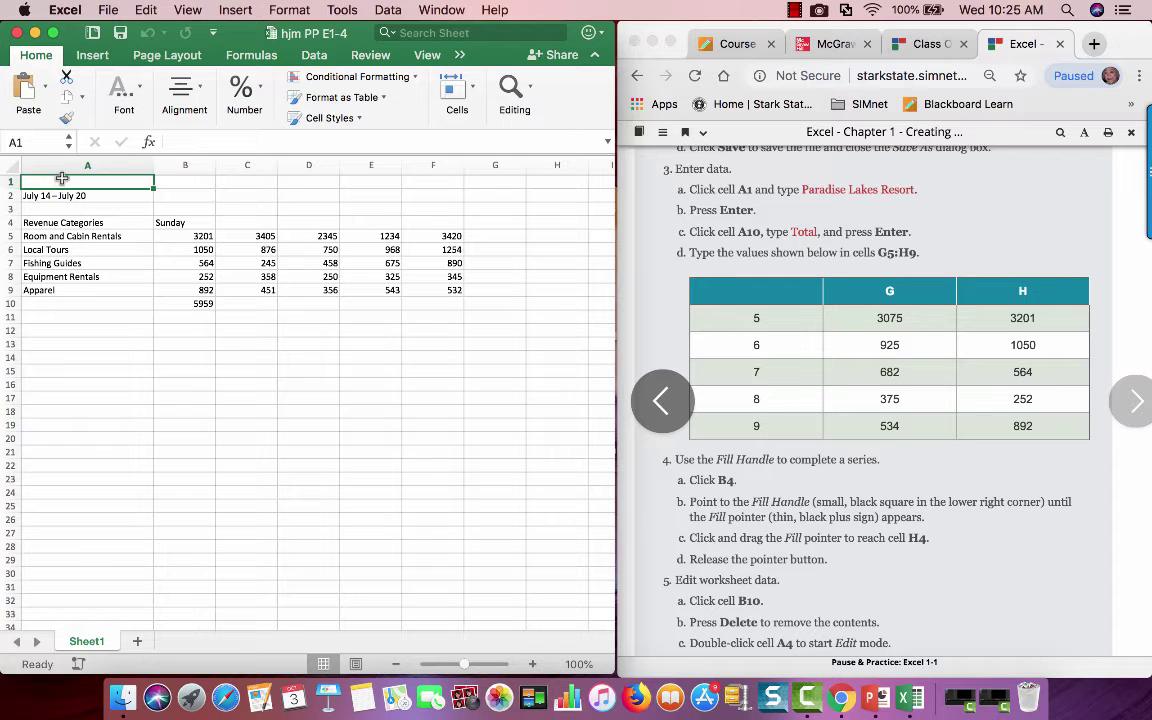
text(Para)
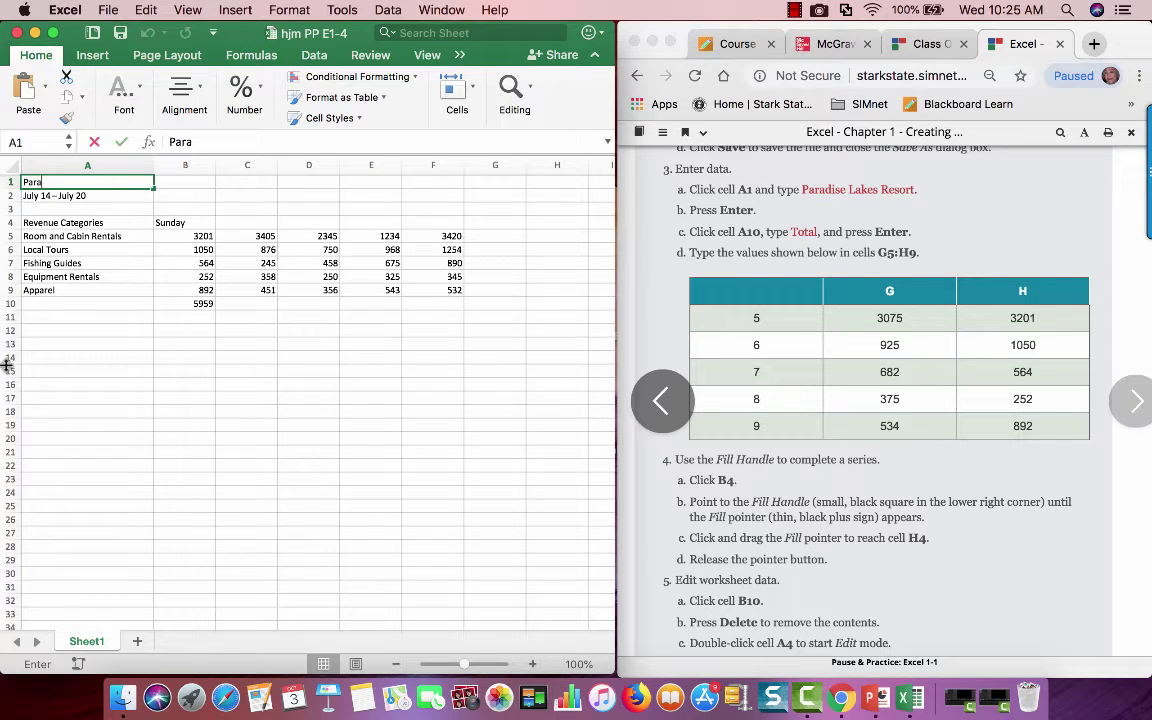
text(dise Lakes Resort)
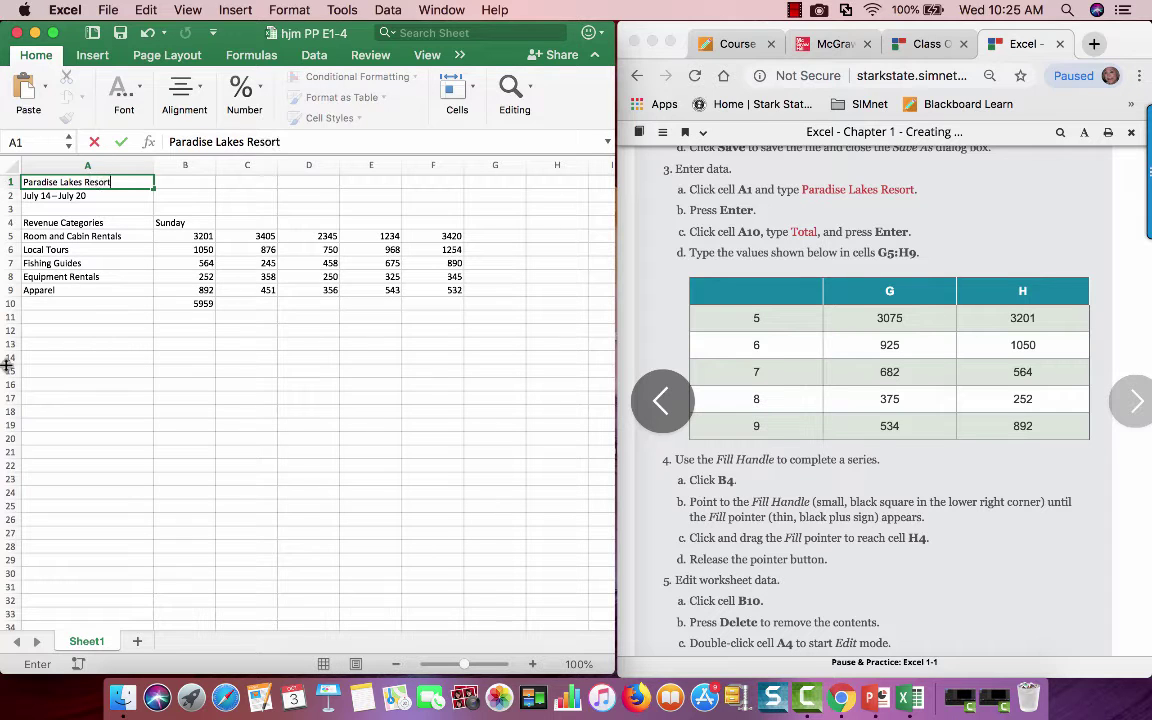
key(Return)
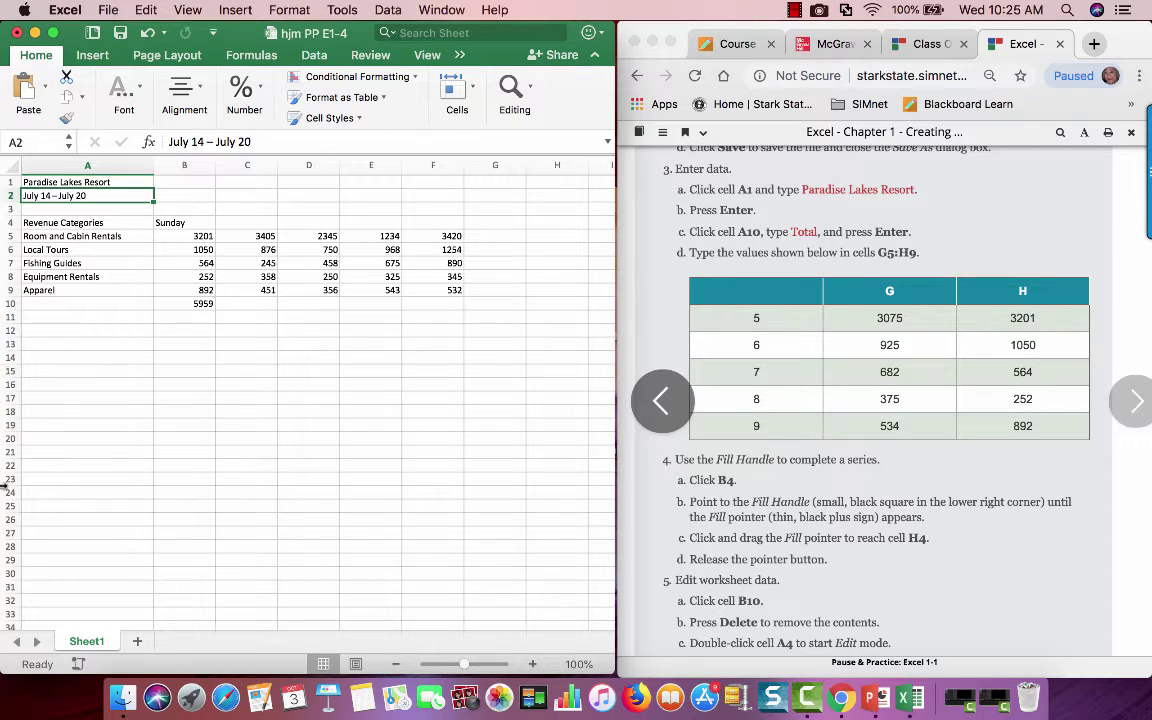
Enter the label Total in cell A10.
click(57, 303)
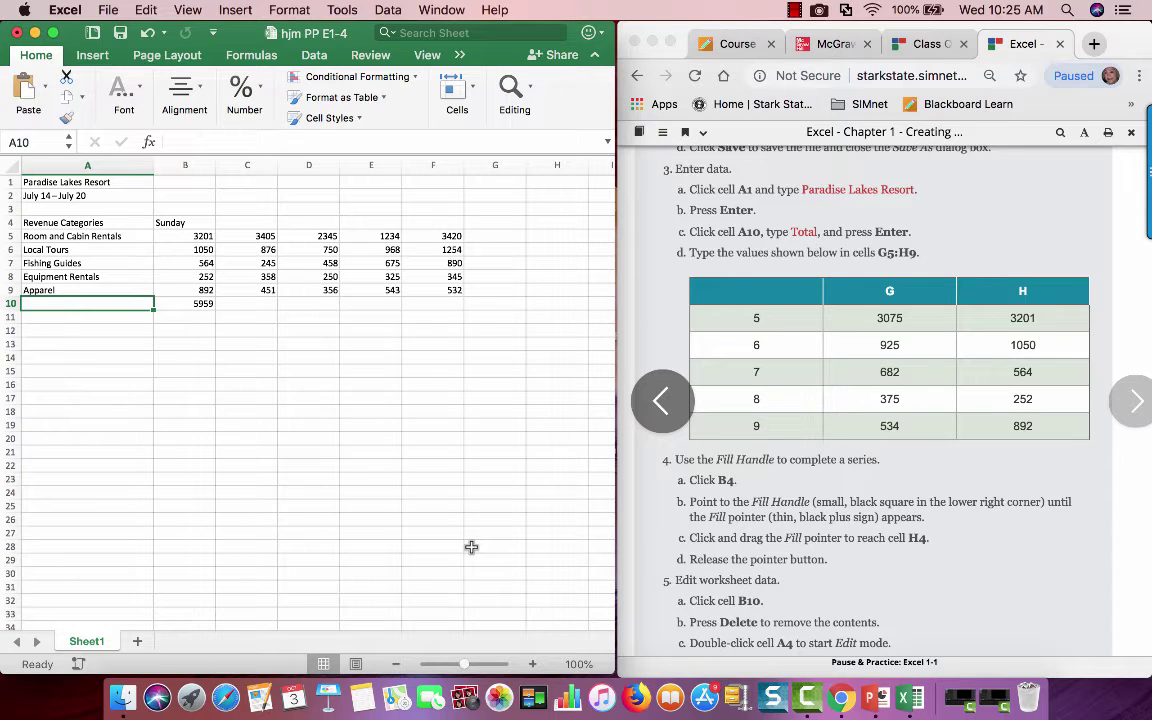
text(Total)
key(Tab)
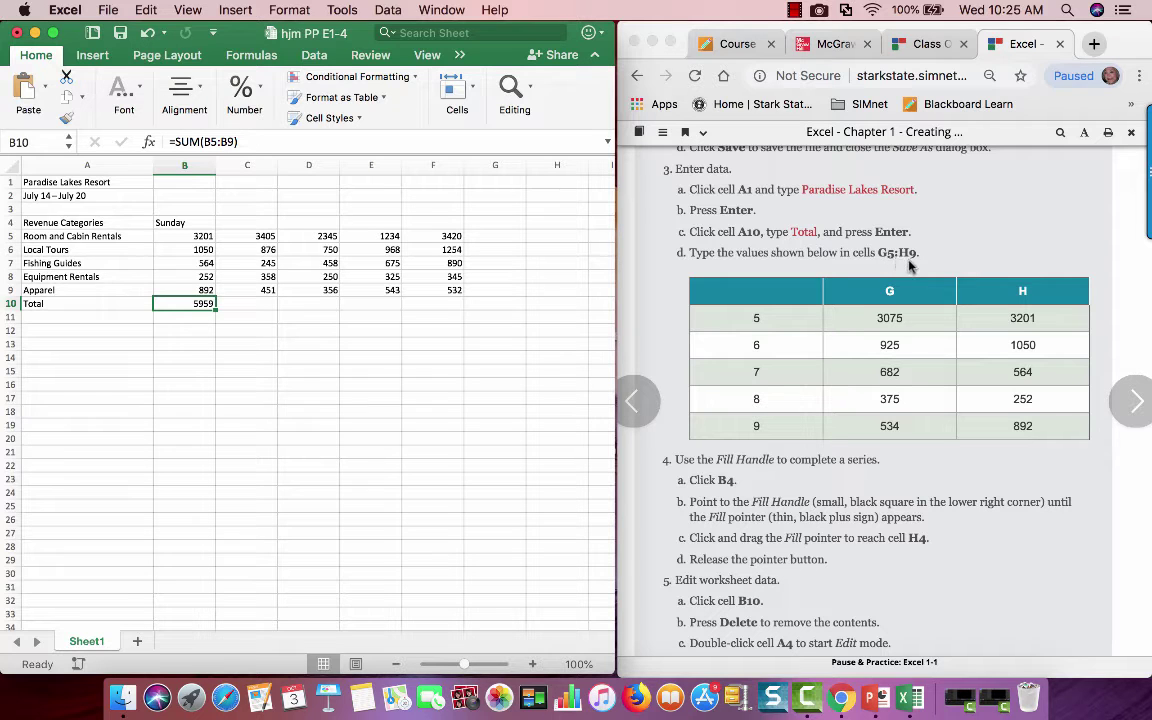
Enter 3075 and 3201 in cells G5:H5, and 925 and 1050 in cells G6:H6.
click(494, 236)
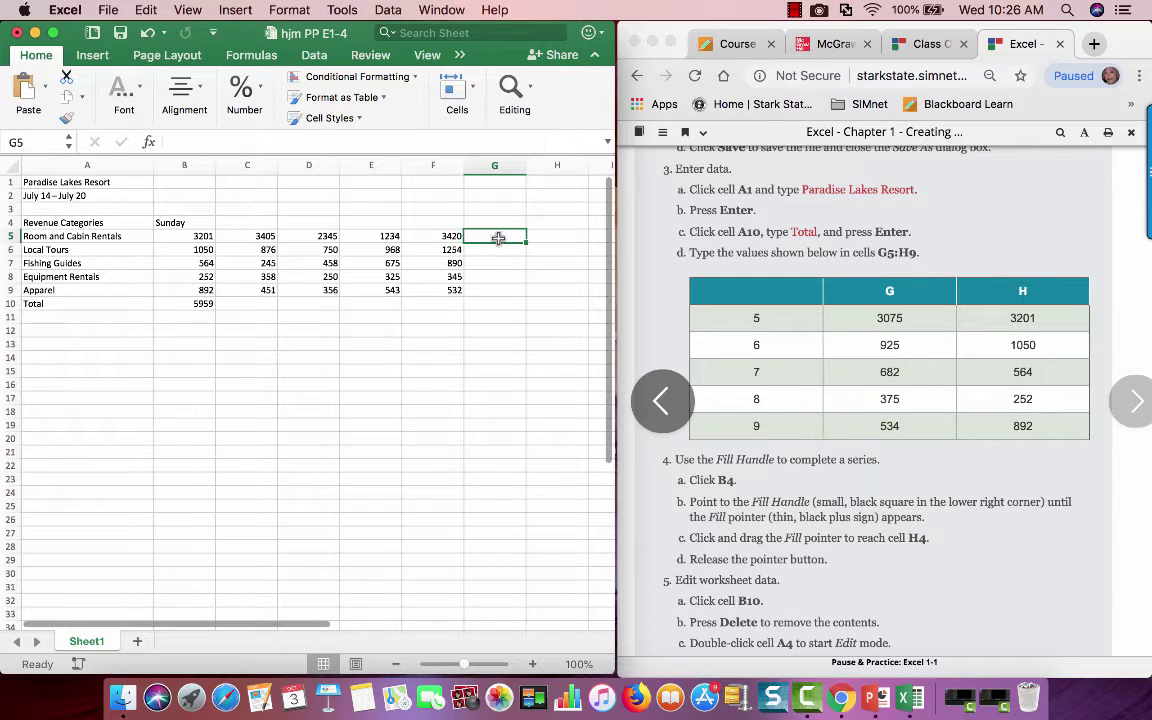
text(3075)
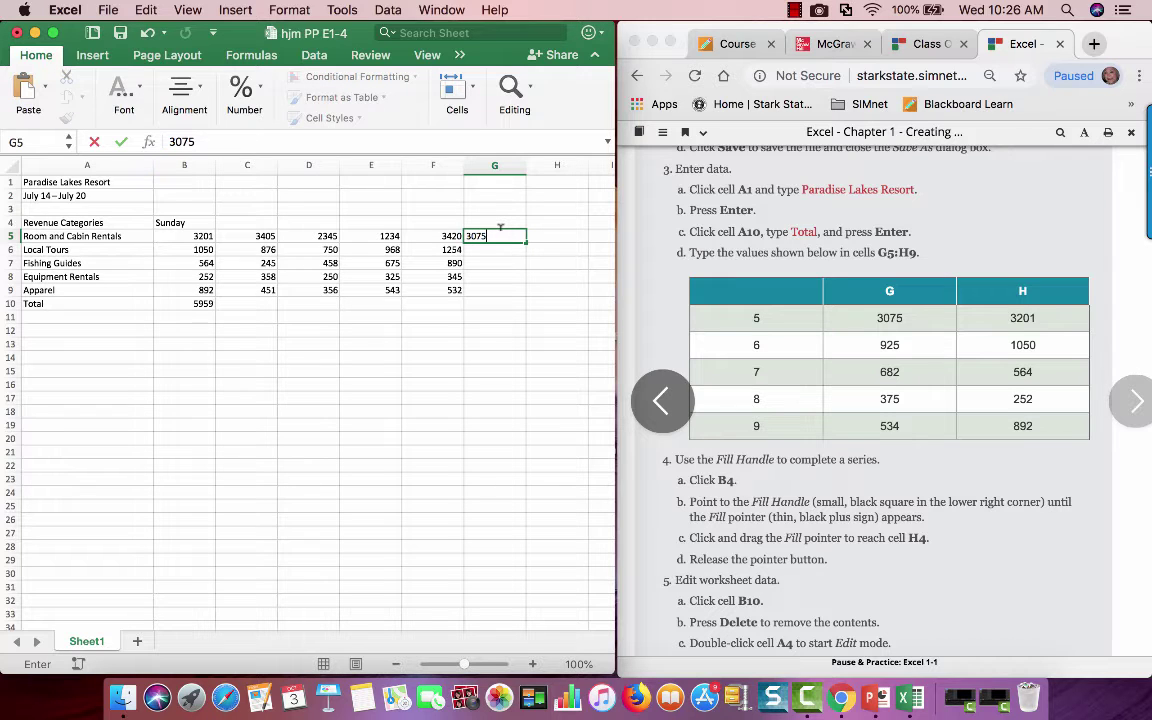
key(Tab)
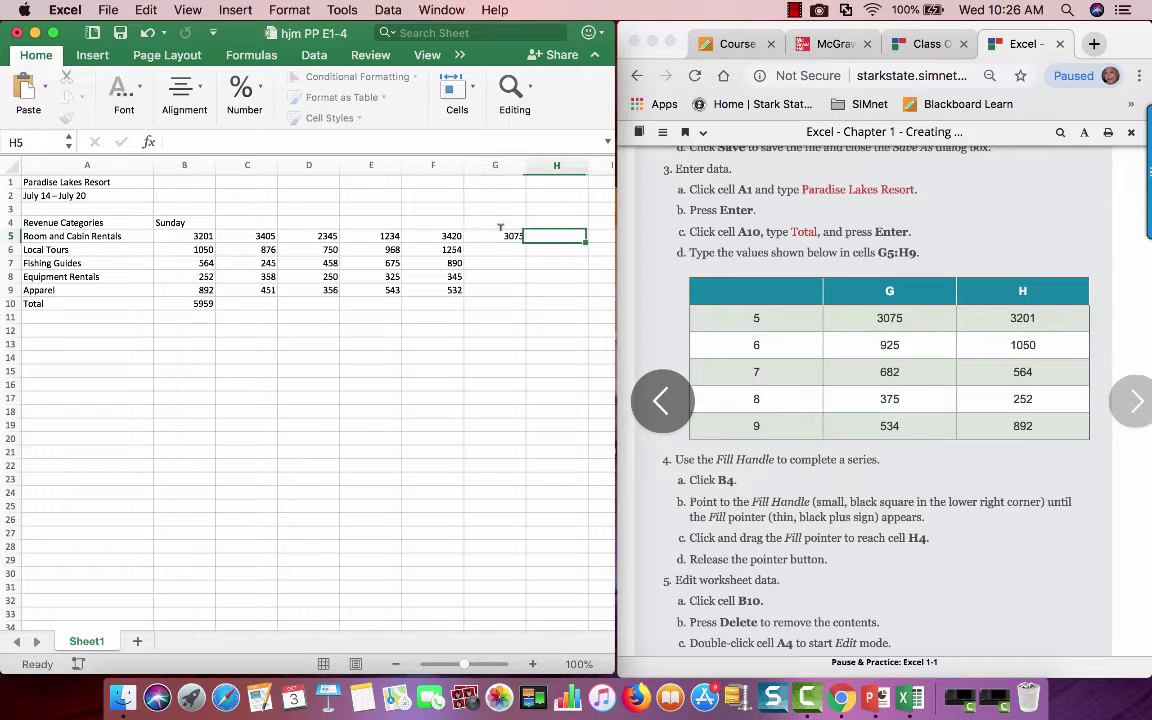
text(3201)
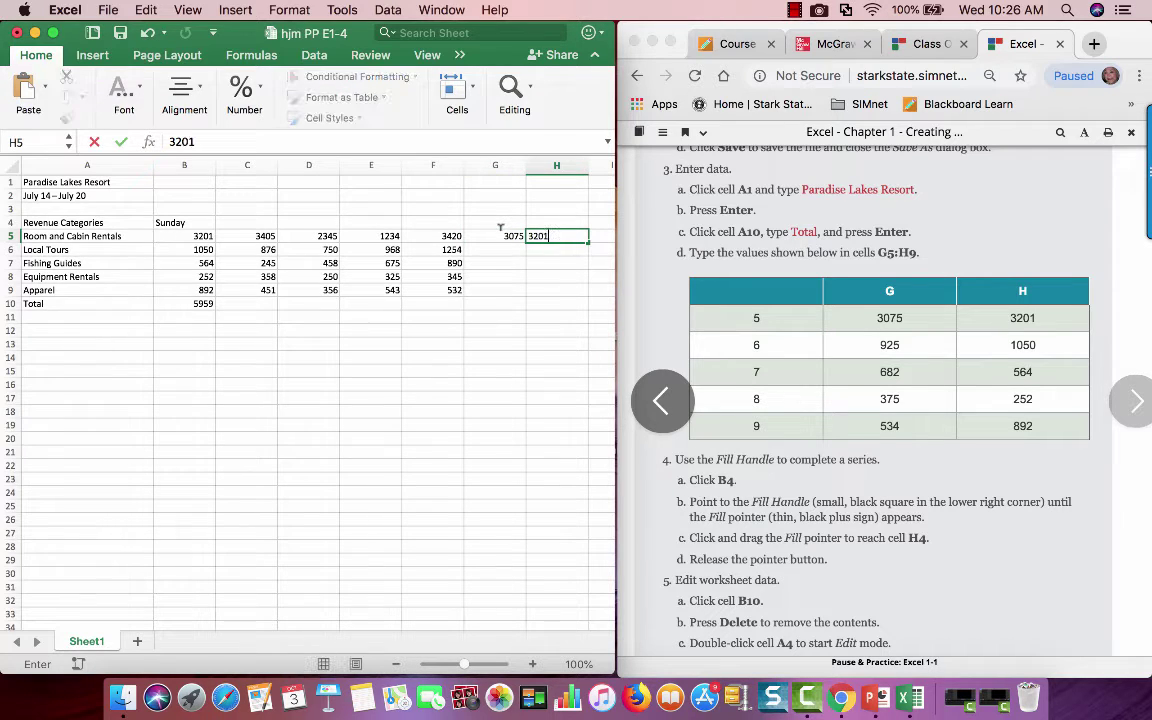
key(Return)
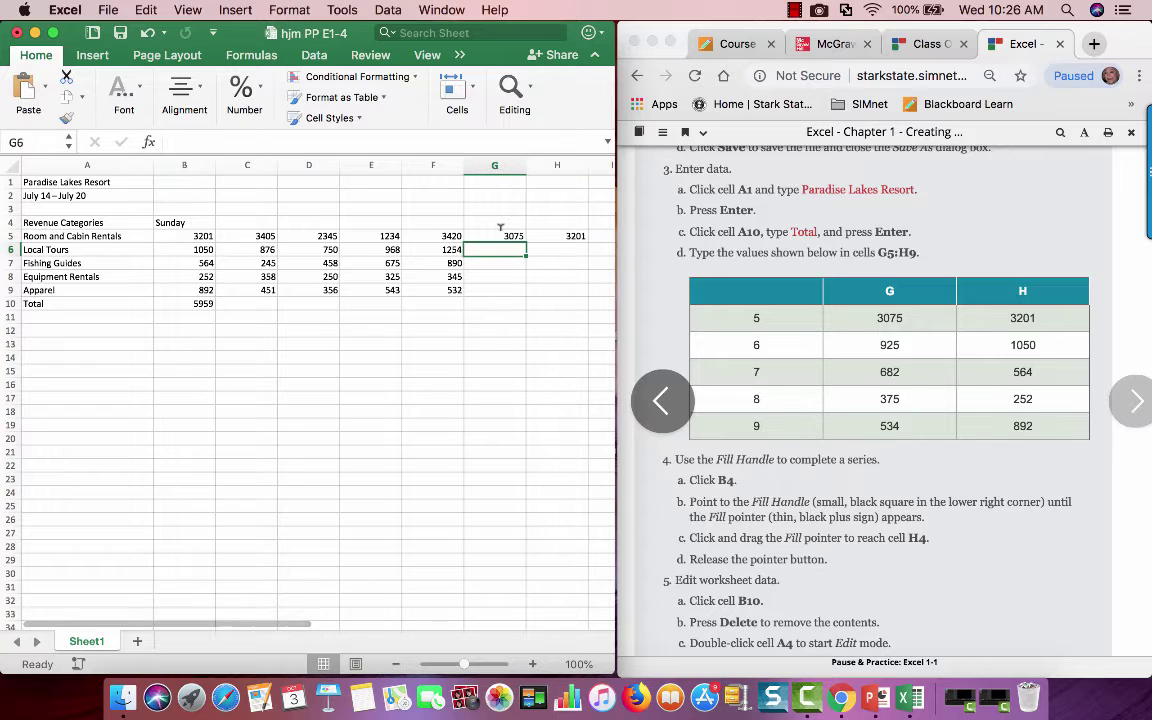
text(926)
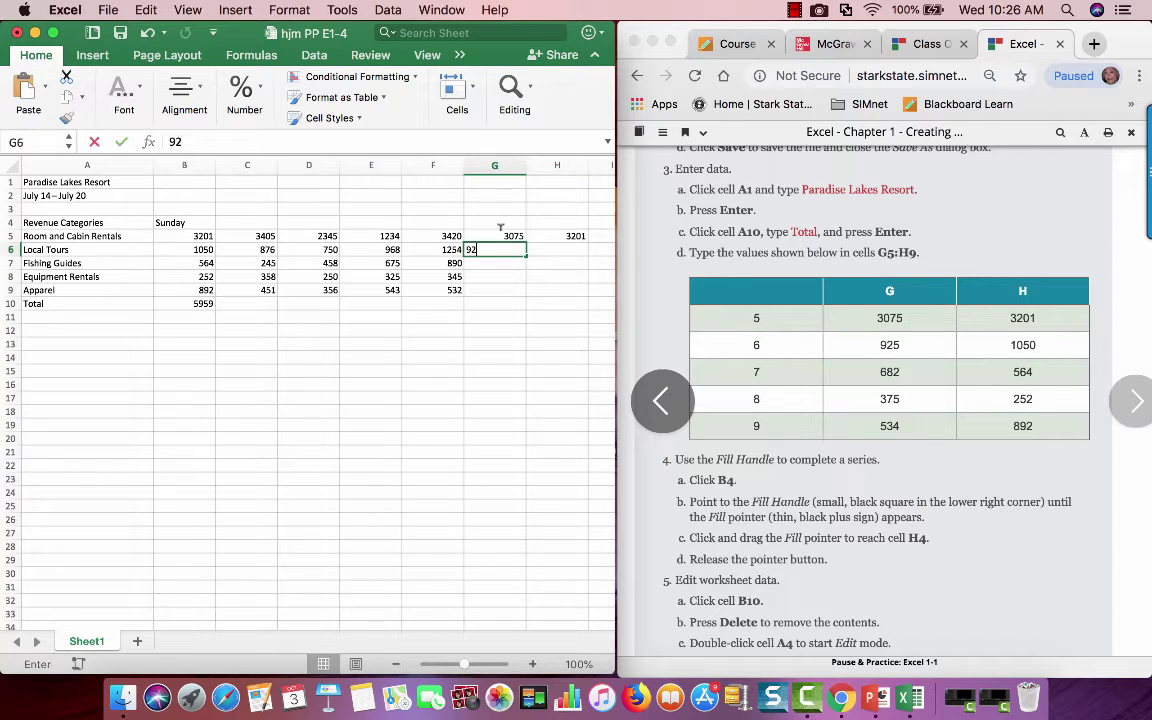
key(Tab)
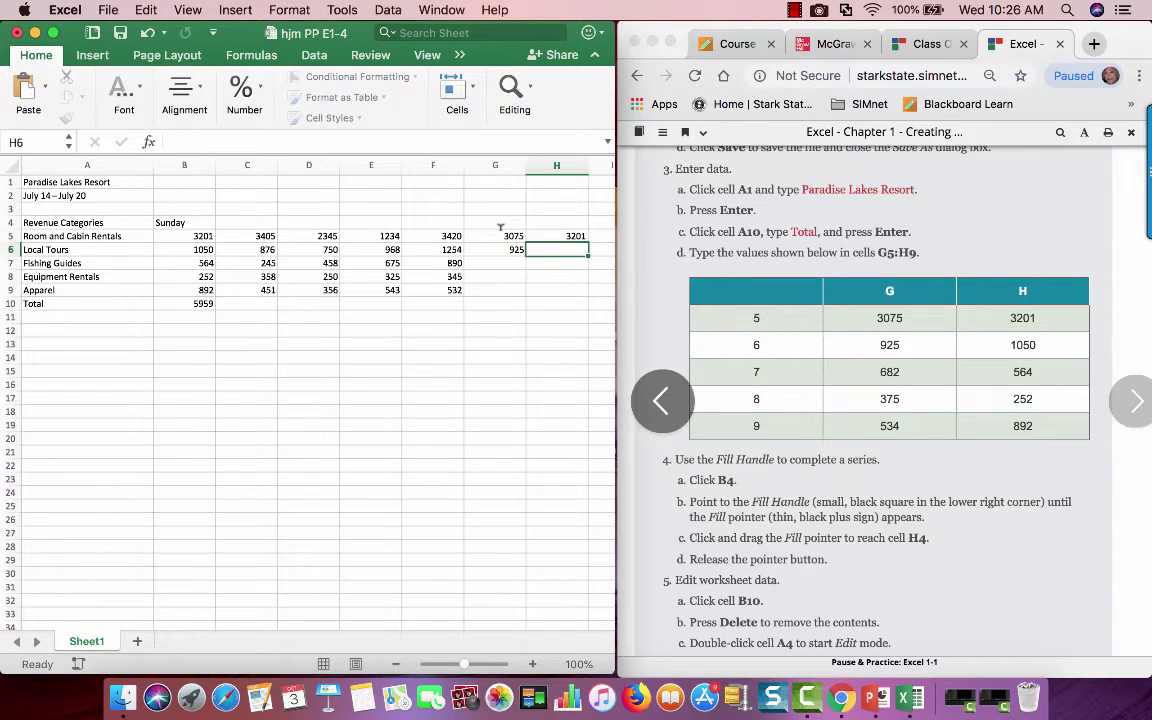
text(1050)
key(Return)
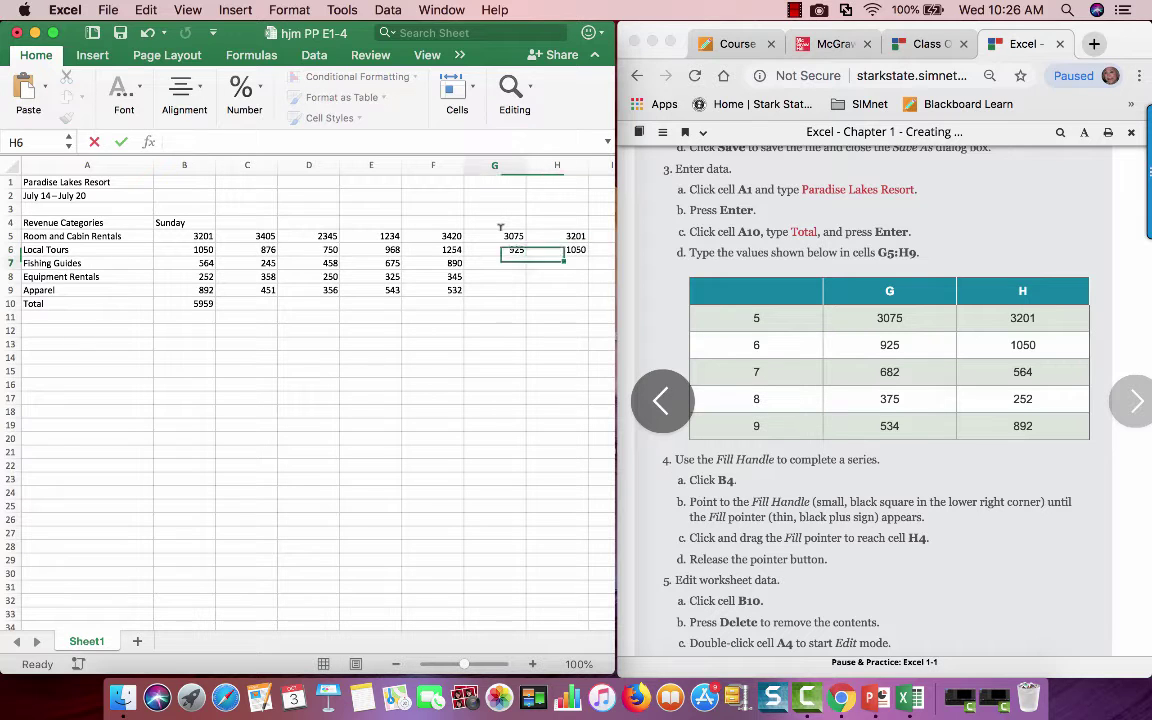
Enter 682 and 564 in cells G7:H7, and 375 and 252 in cells G8:H8.
text(6)
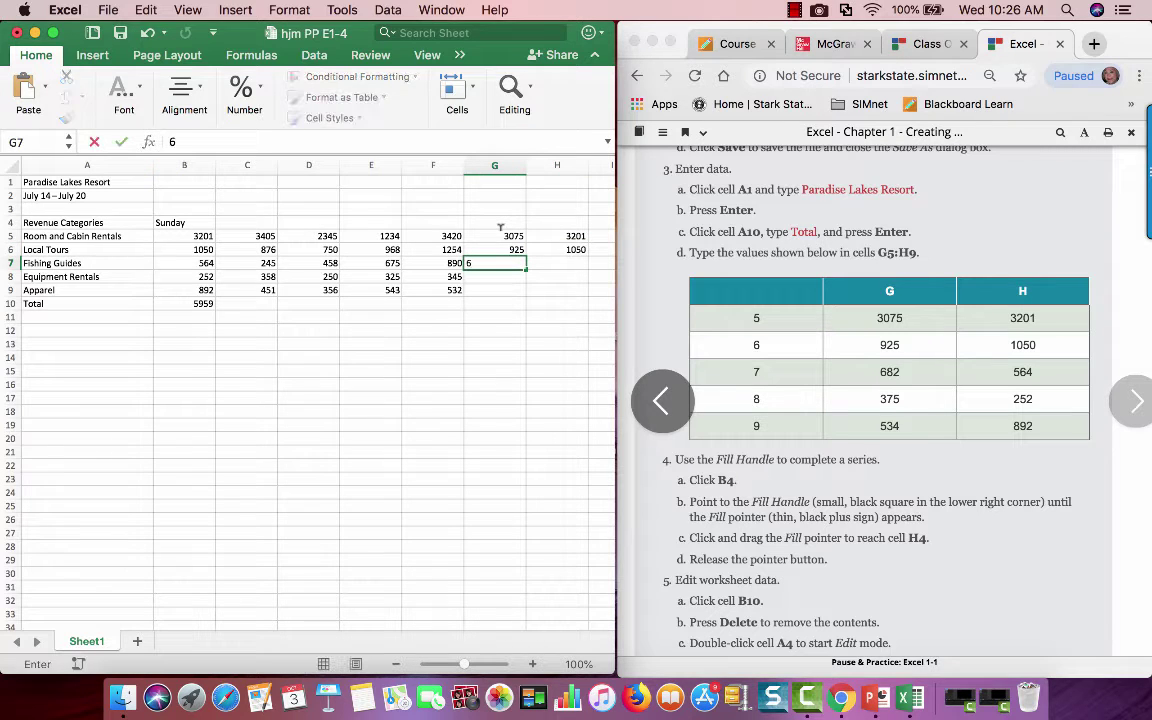
text(82)
key(Tab)
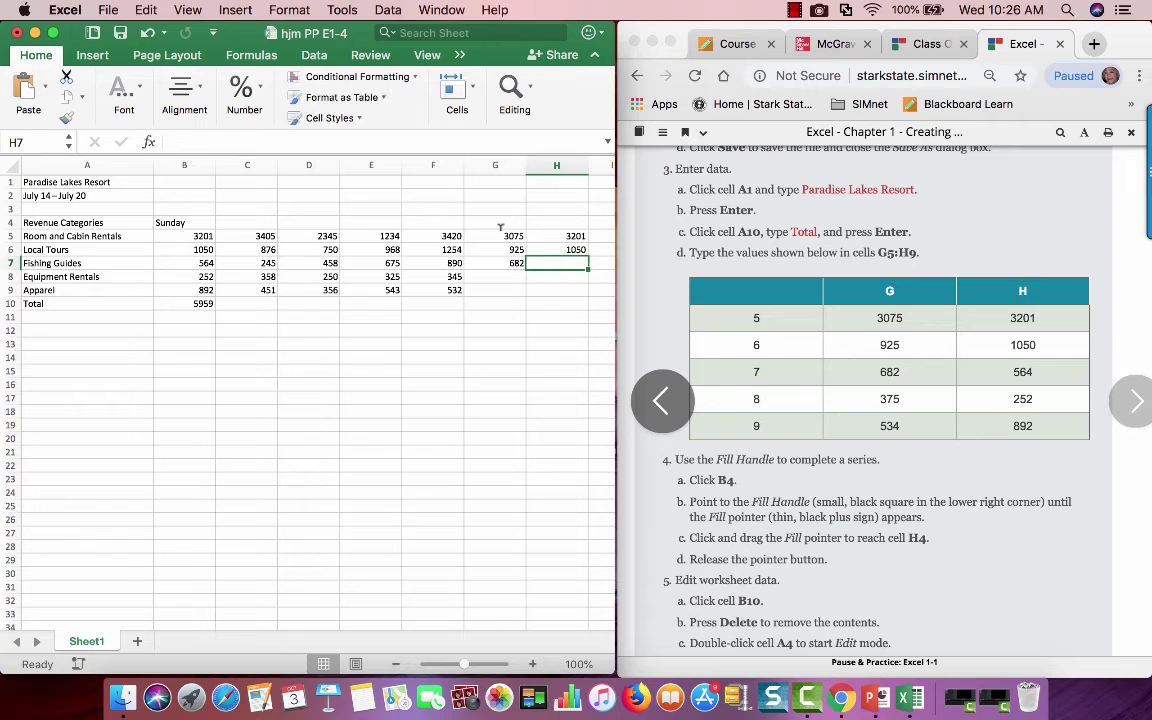
text(564)
key(Return)
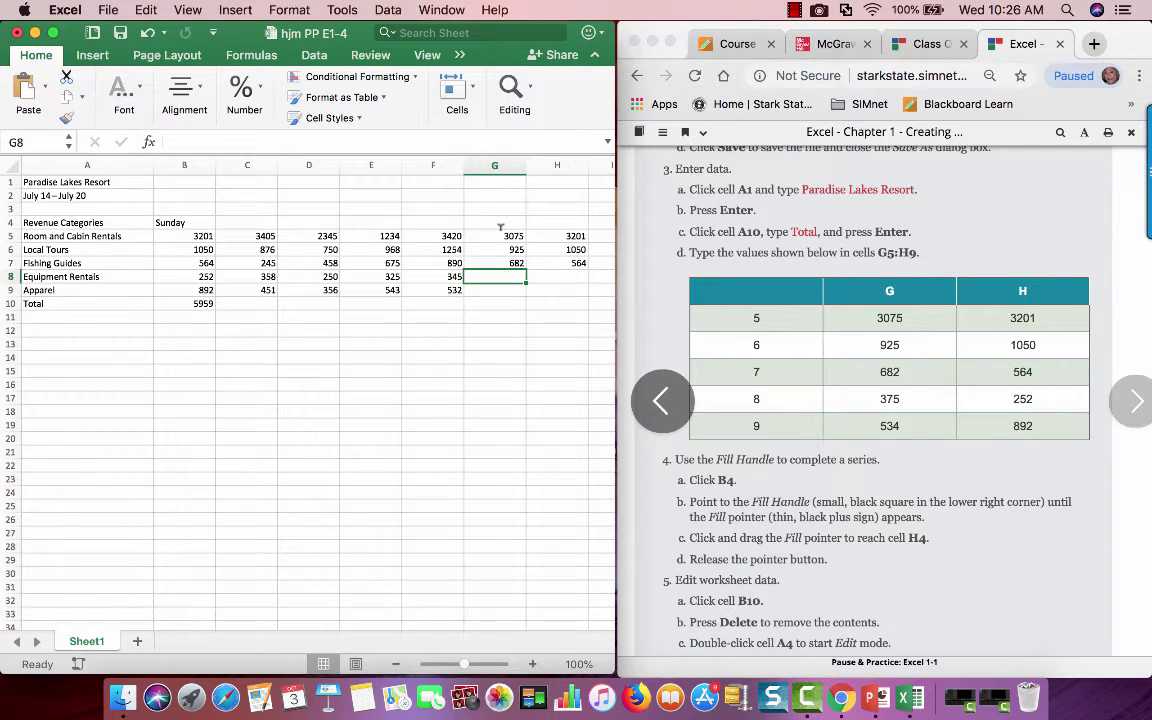
text(375)
key(Tab)
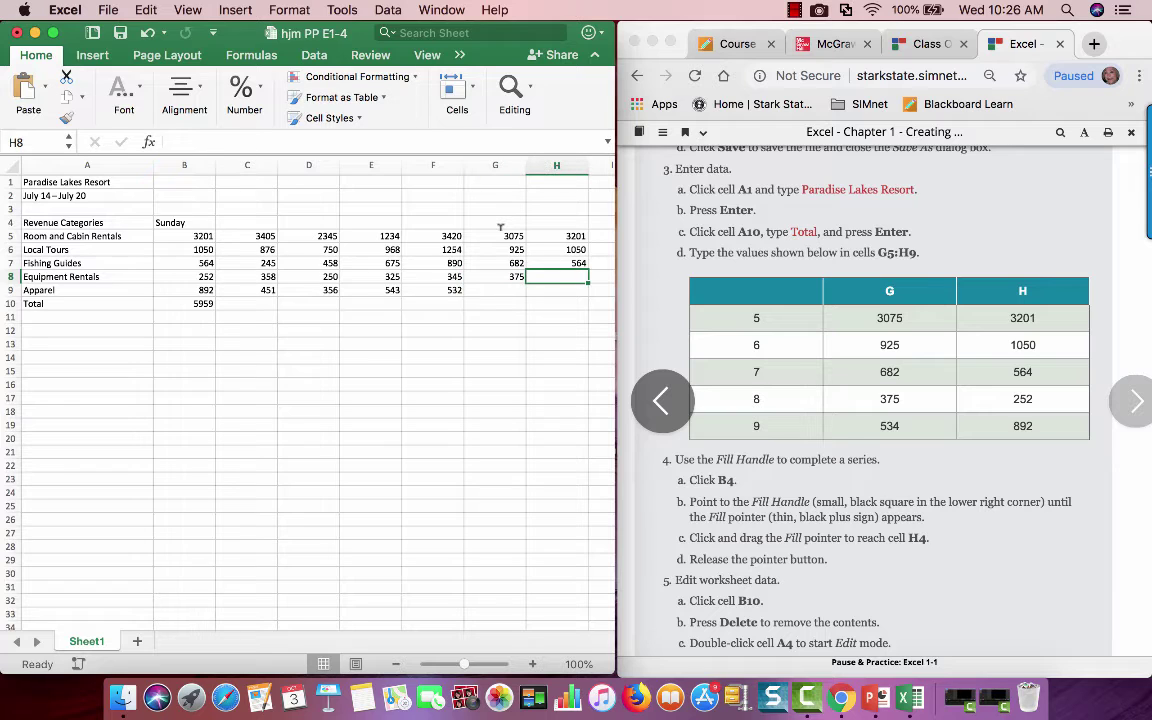
text(252)
key(Return)
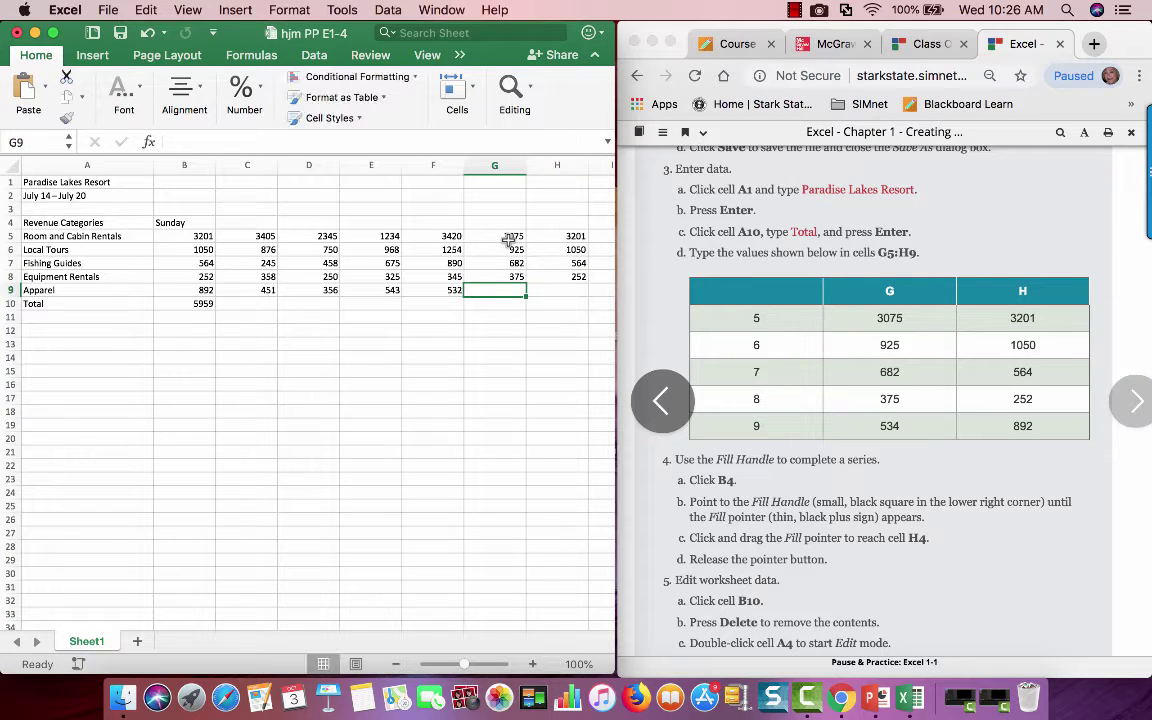
Enter 534 and 892 for Apparel in cells G9:H9.
text(5)
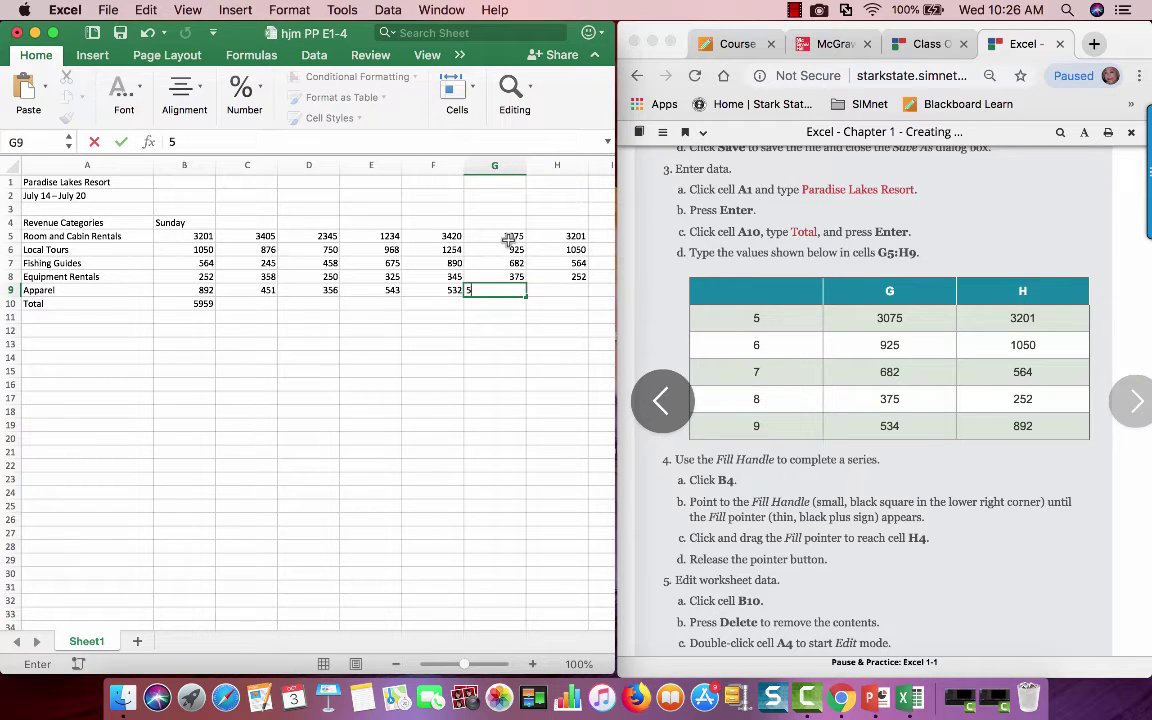
text(34)
key(Tab)
text(89)
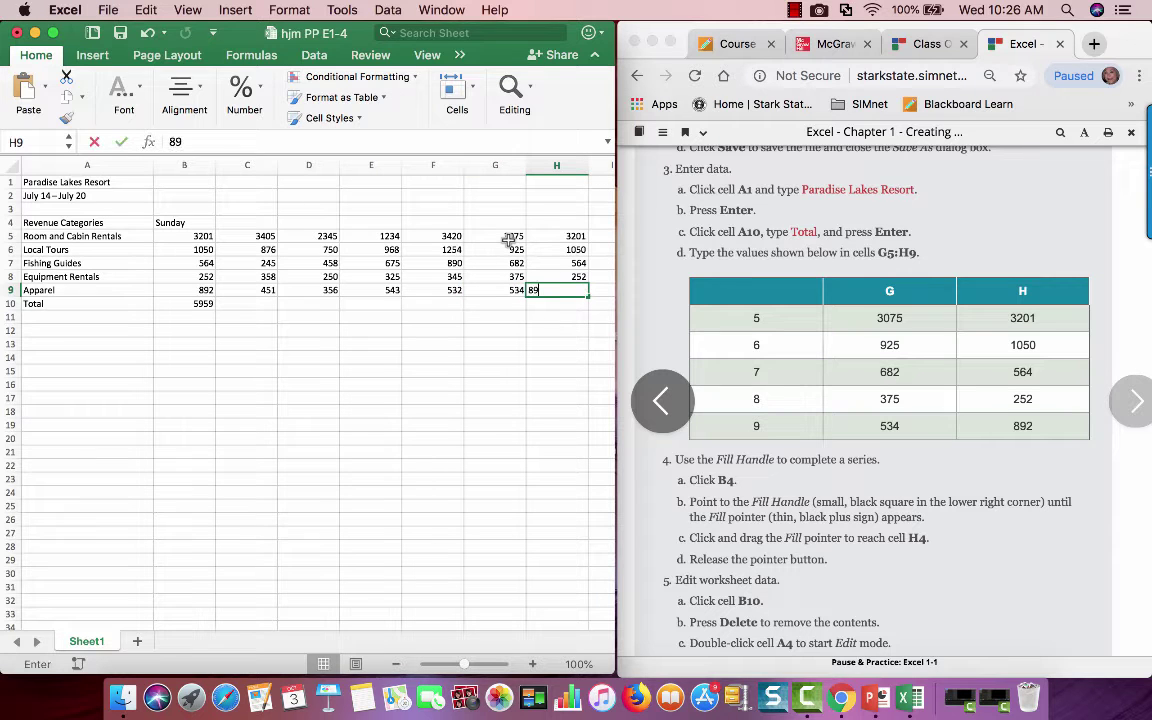
text(2)
key(Return)
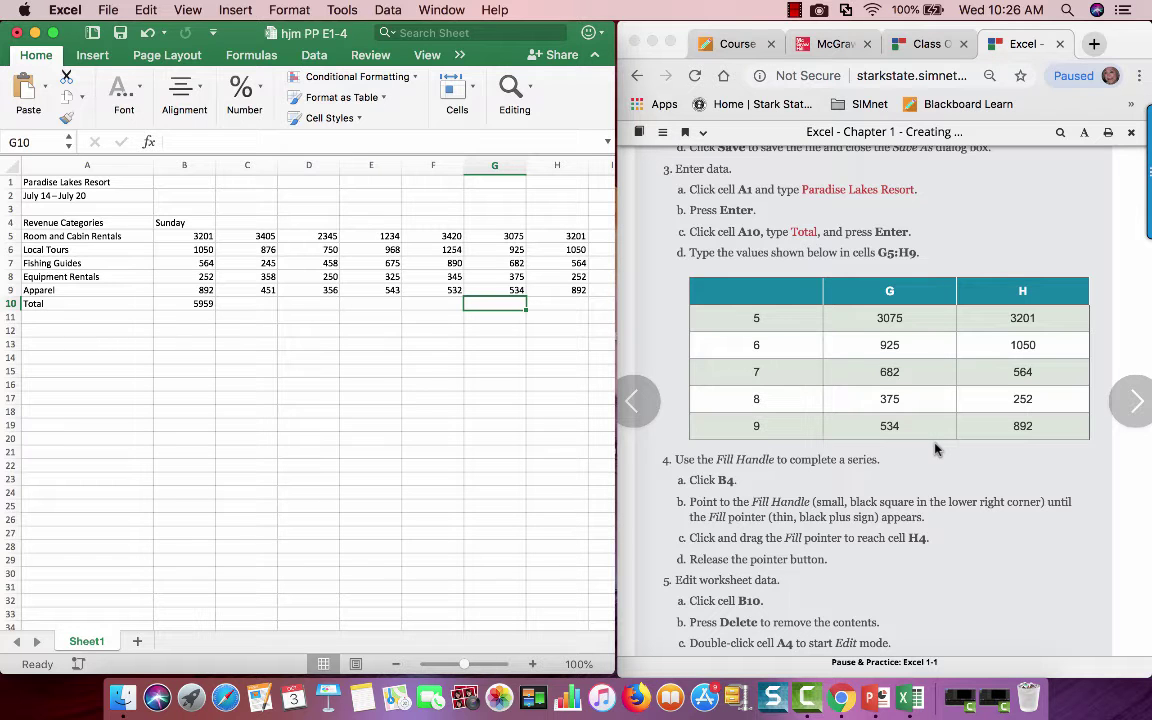
Try moving the Sunday heading from cell B4 to C4 and undo the move.
scroll(840, 480, down, 5)
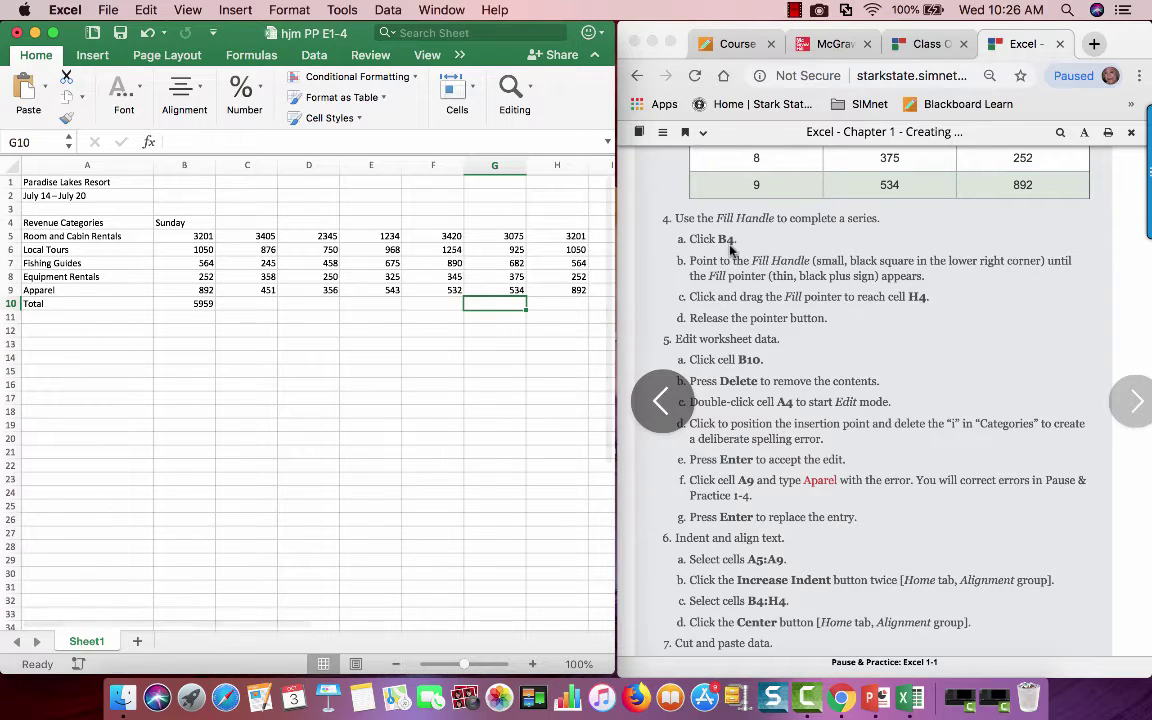
click(188, 222)
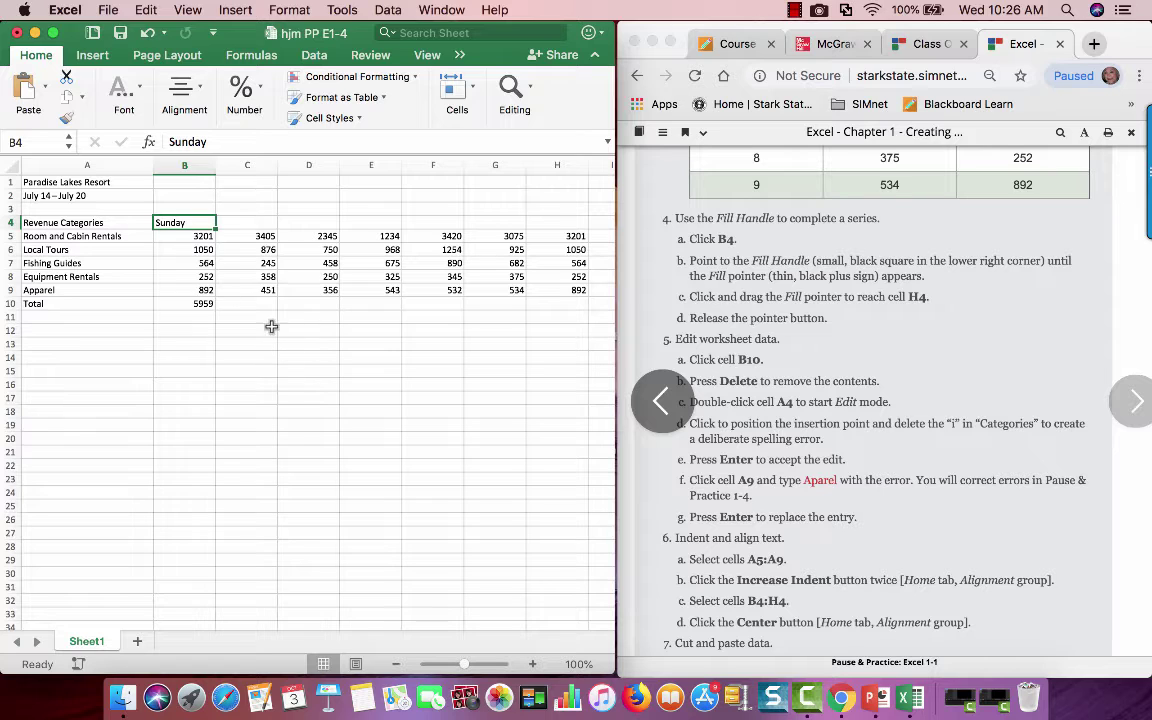
drag(261, 358, 360, 358)
click(168, 220)
drag(170, 214, 244, 218)
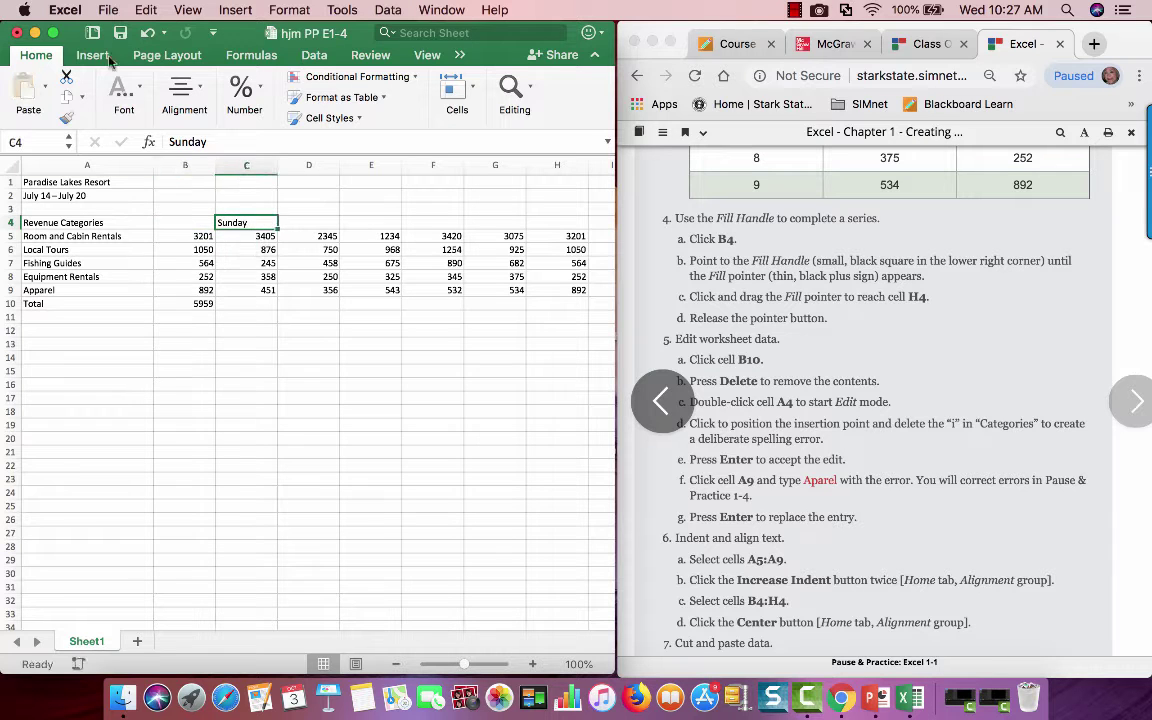
click(147, 33)
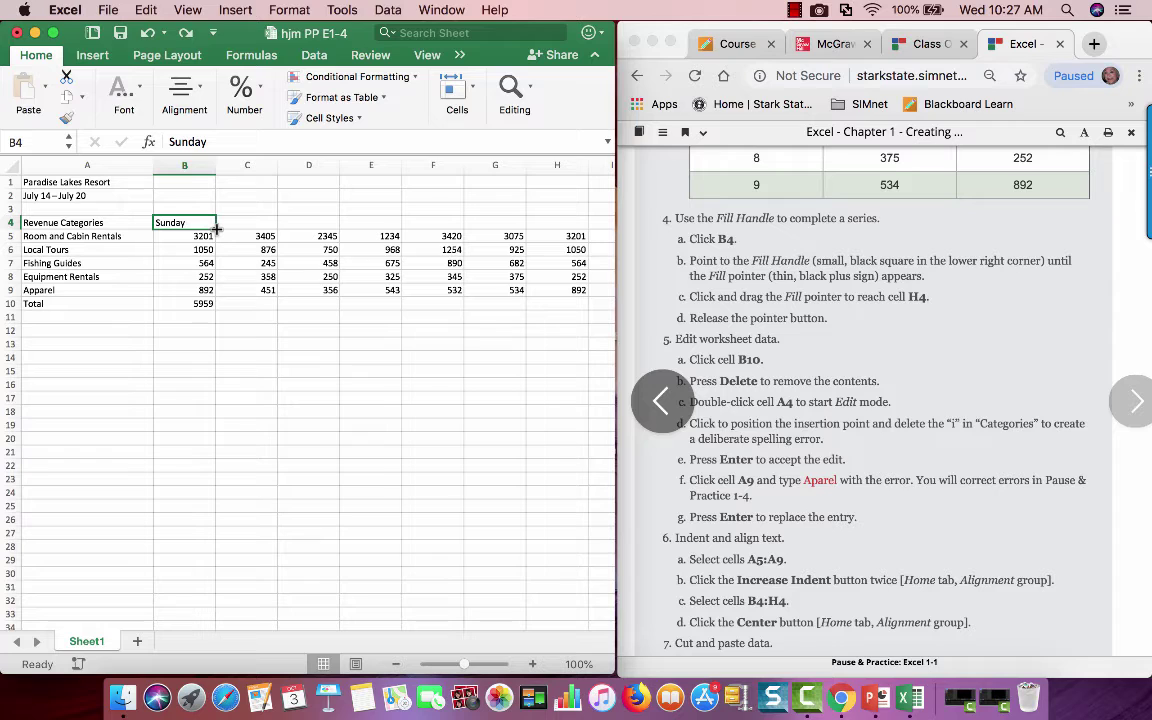
Extend the weekday series from Sunday in B4 across to H4 with the fill handle.
drag(216, 229, 578, 232)
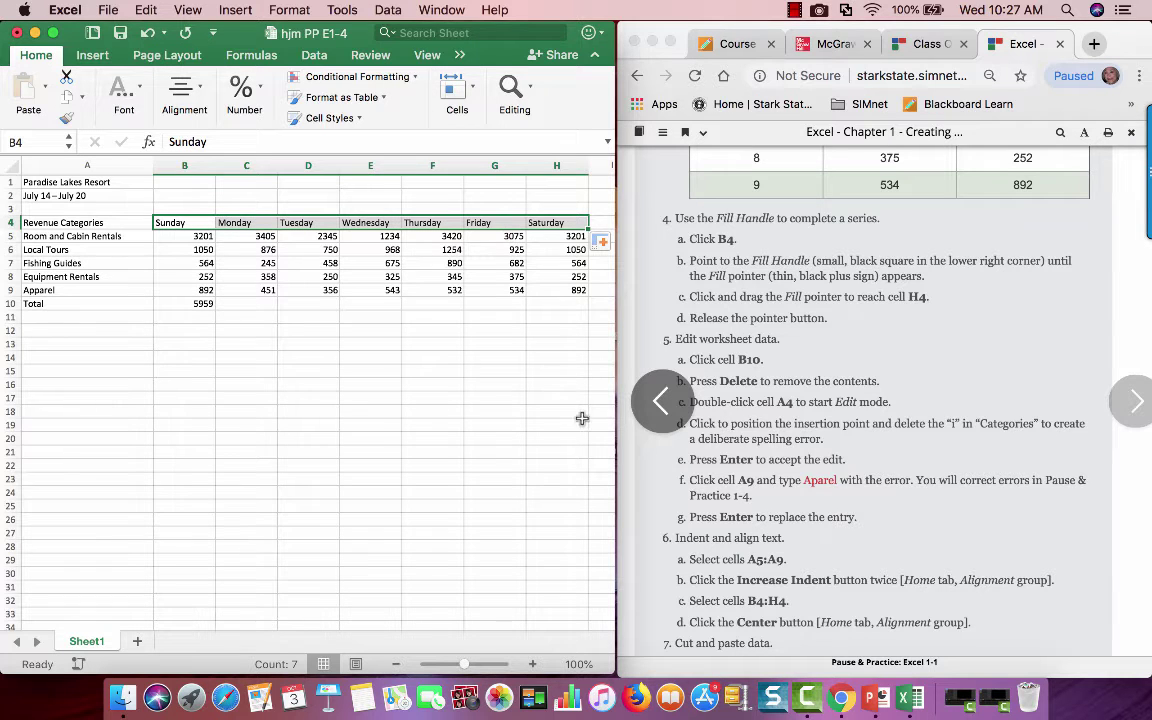
Clear the SUM formula from the Total row's Sunday cell, B10.
scroll(903, 411, down, 5)
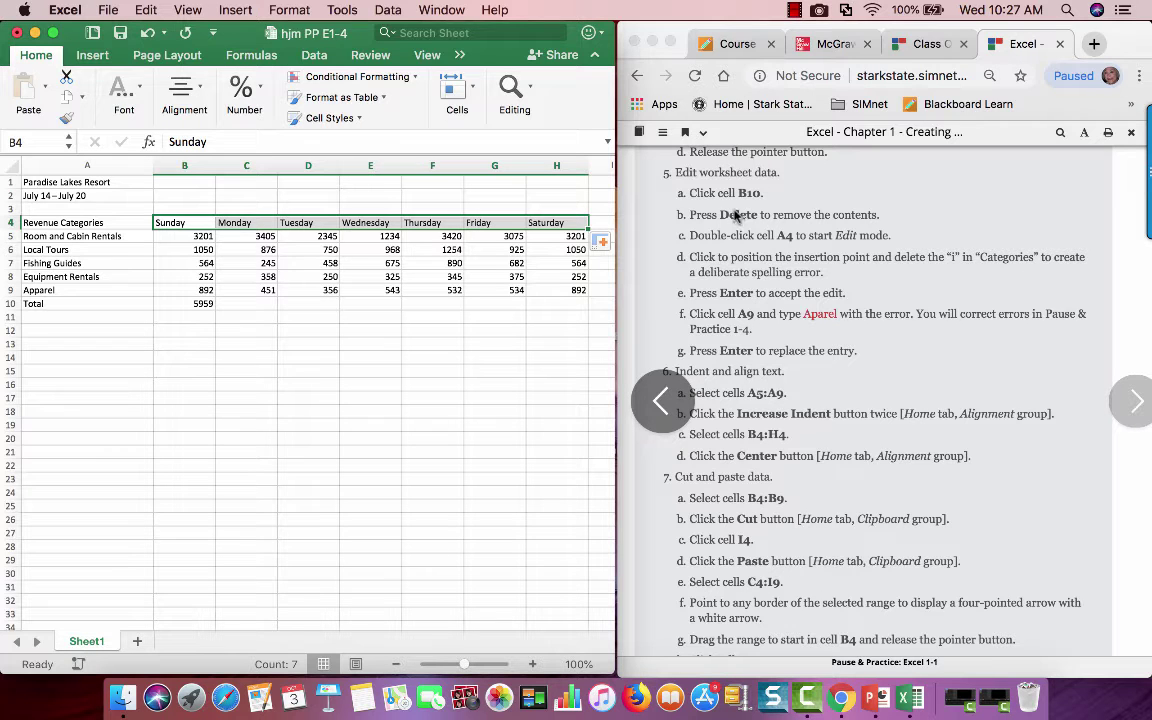
click(180, 301)
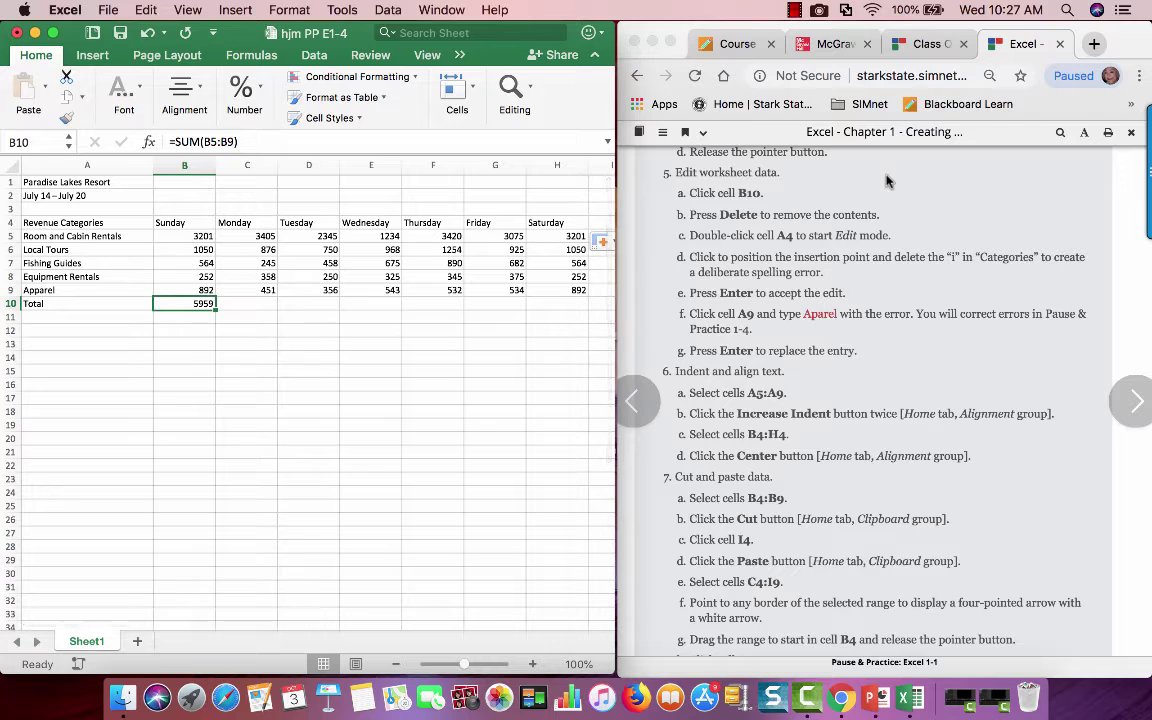
key(Delete)
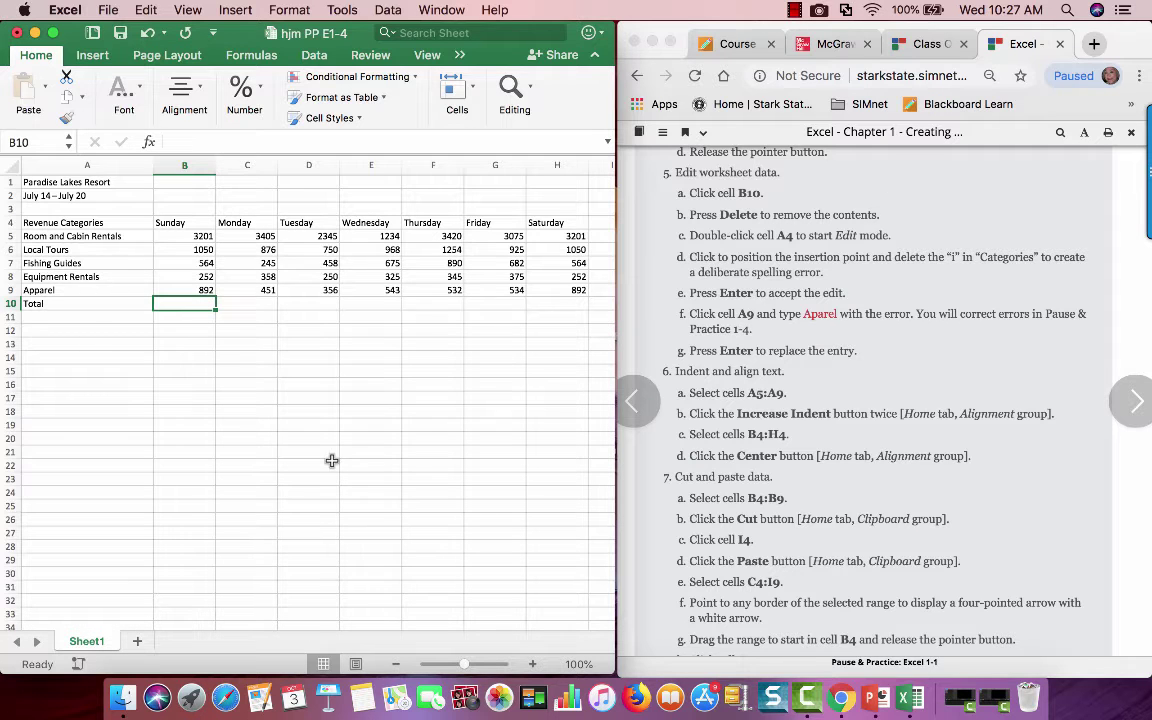
click(80, 223)
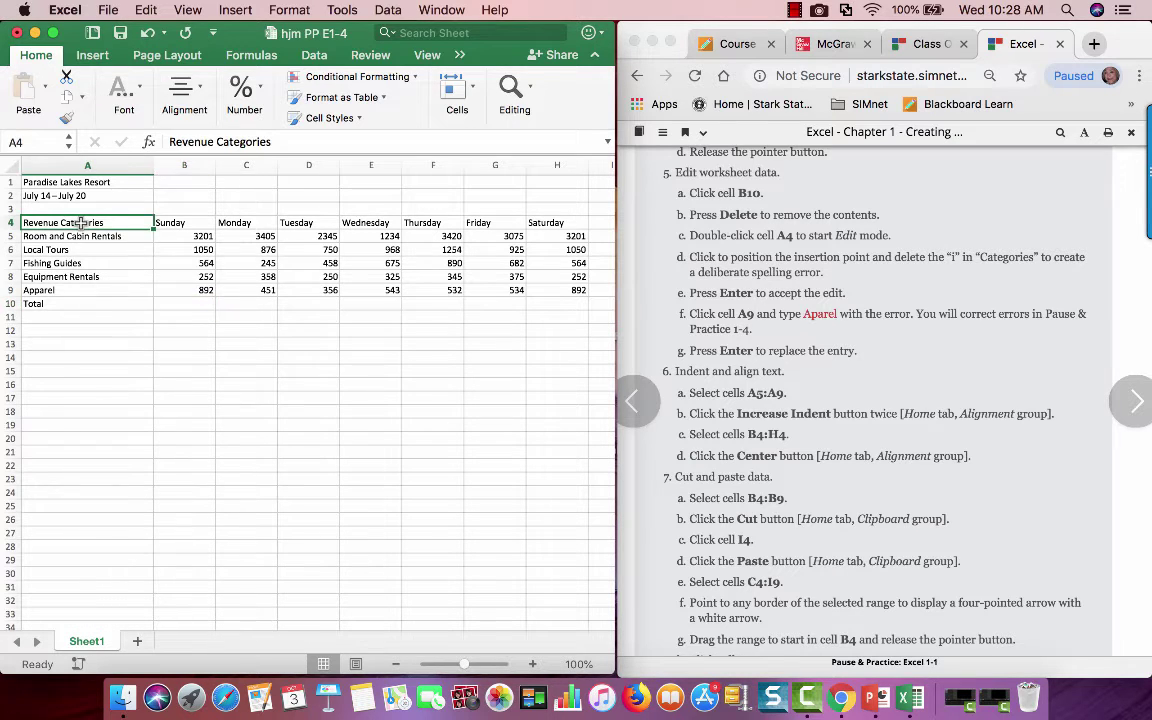
double_click(80, 223)
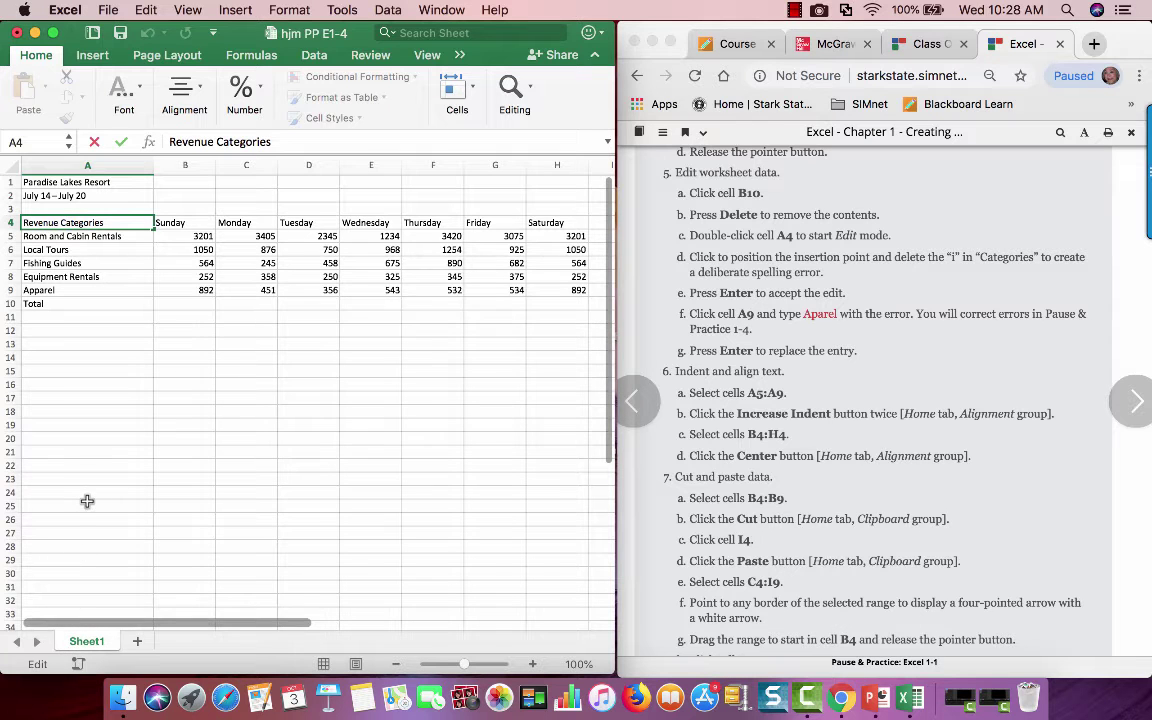
key(Escape)
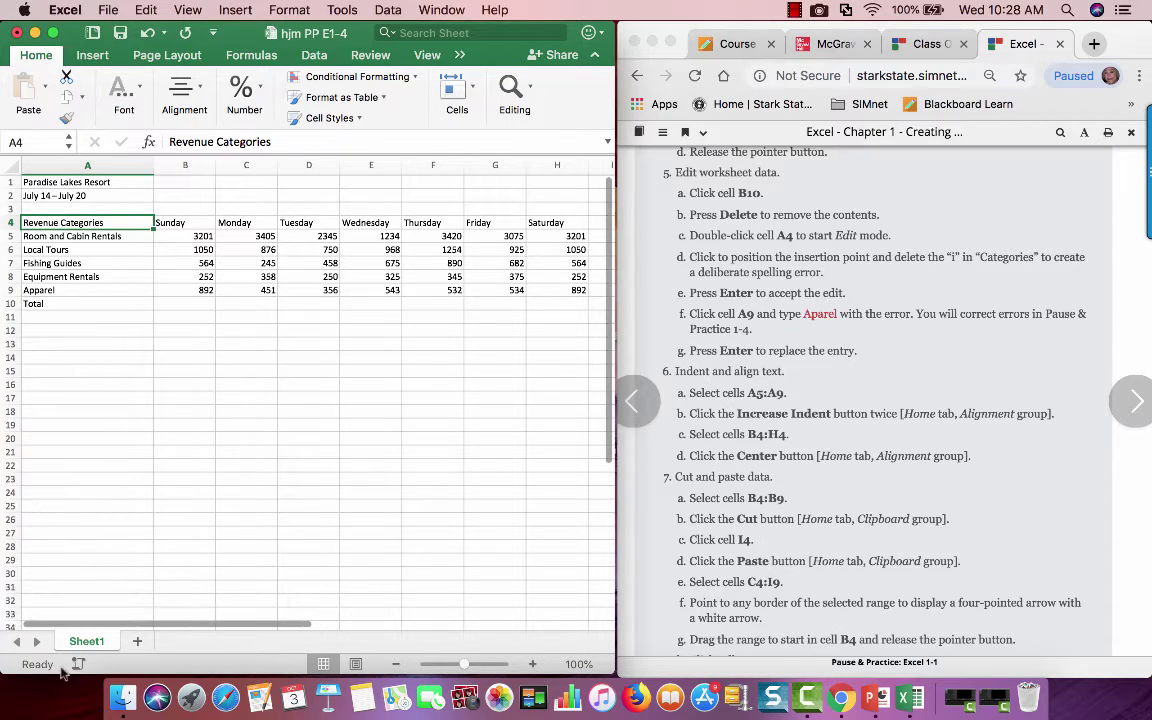
double_click(95, 223)
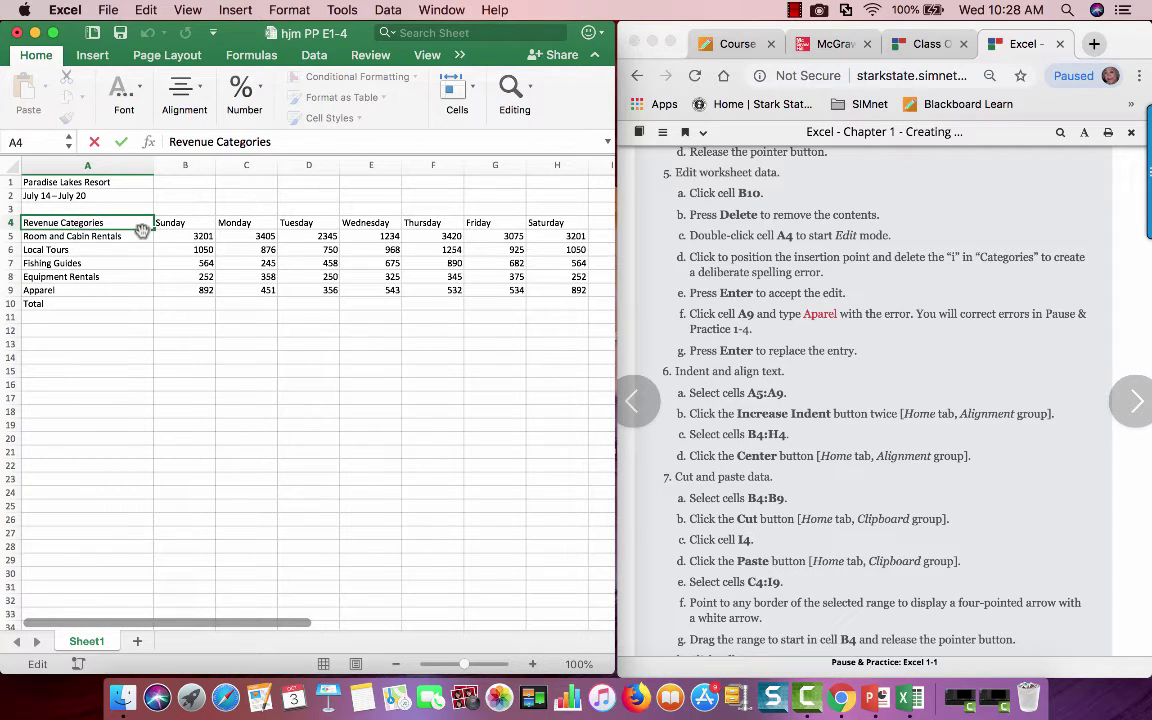
click(103, 316)
key(Right)
key(Right)
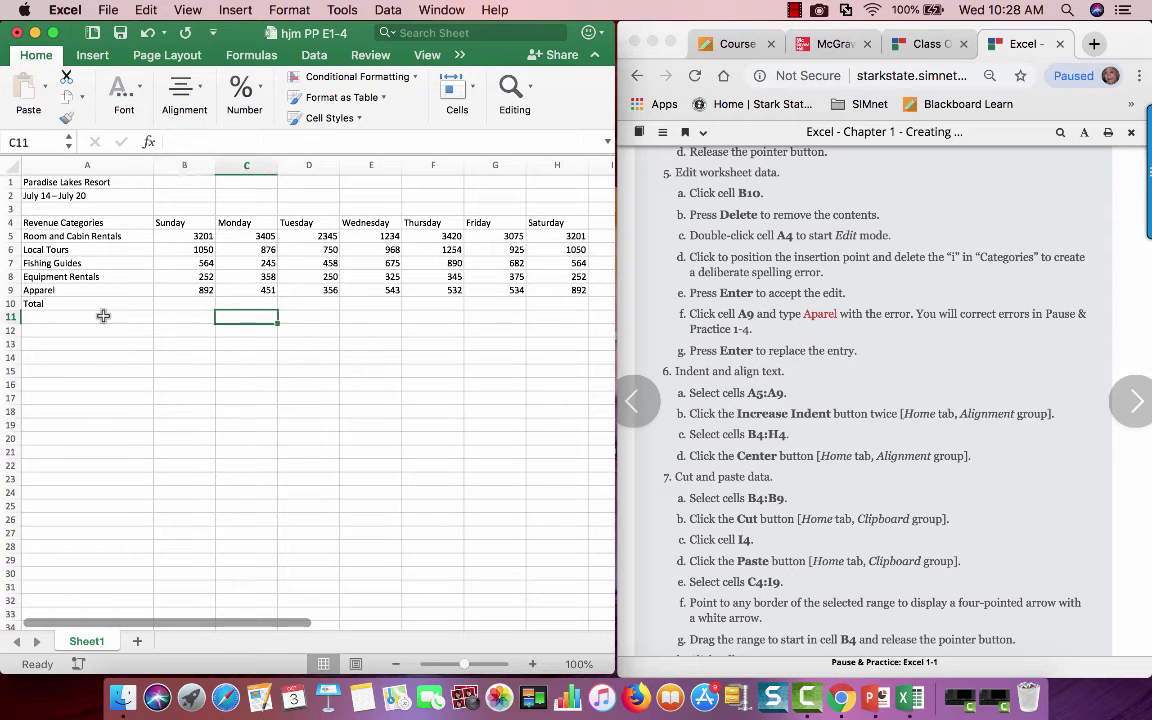
key(Left)
key(Left)
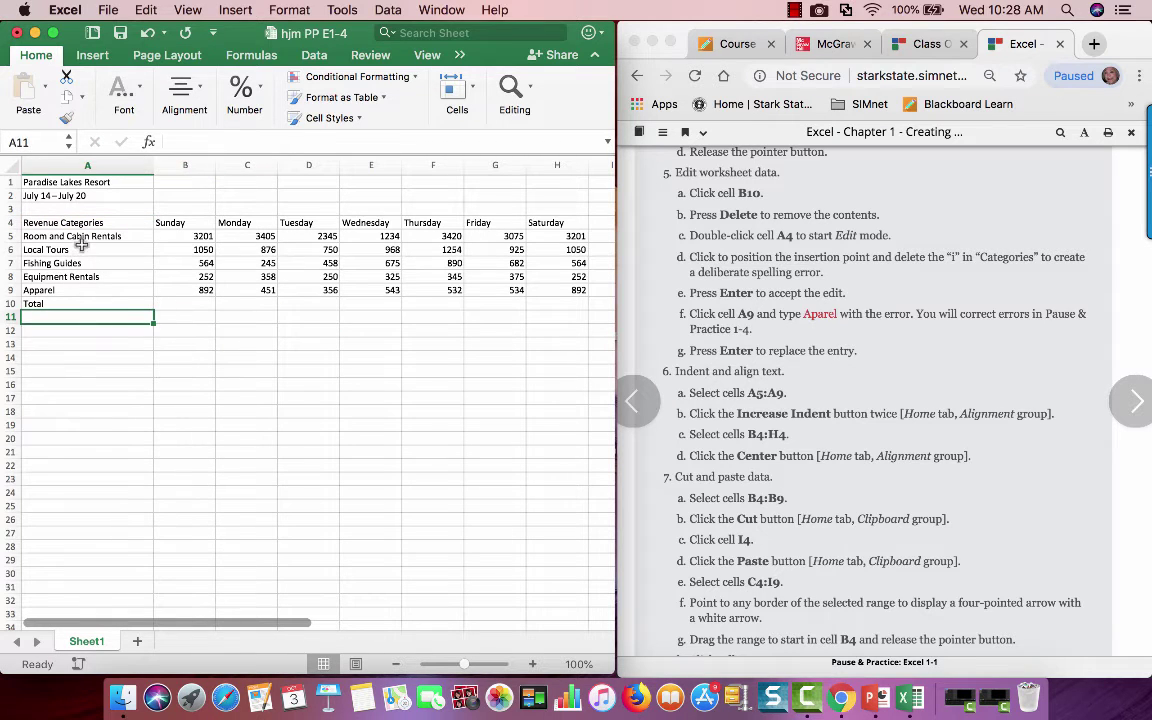
Edit the heading in A4 to the deliberately misspelled "Revenue Categoies" by deleting the "i".
double_click(81, 222)
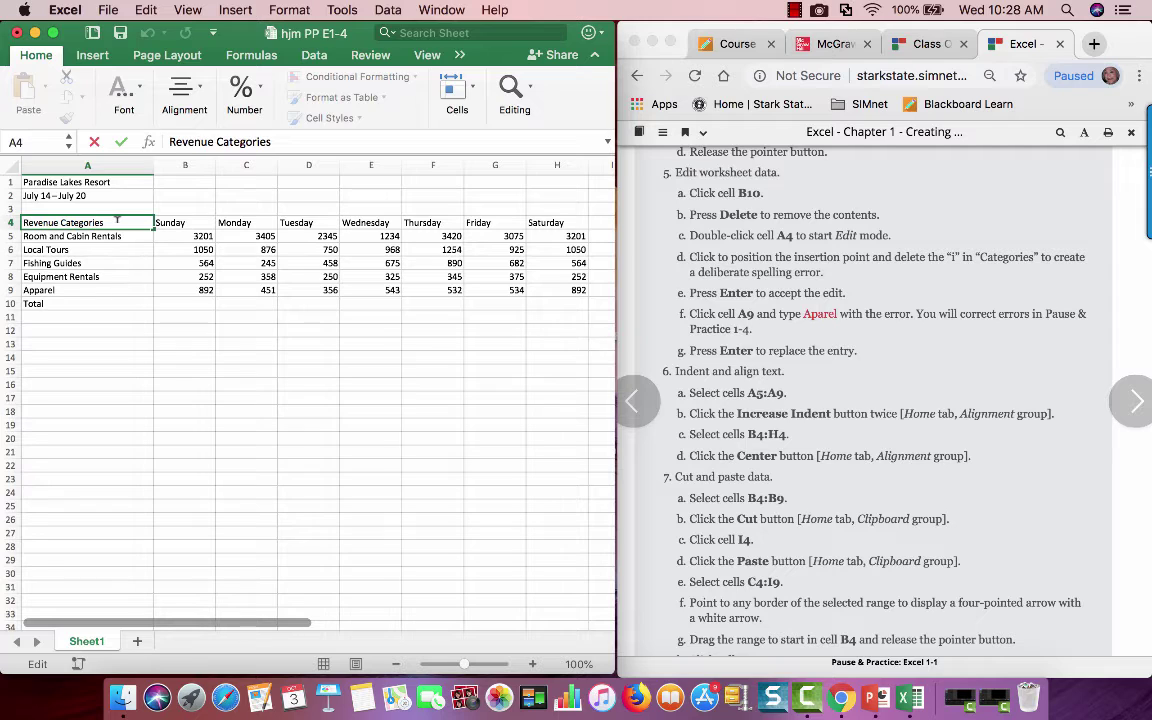
key(BackSpace)
click(78, 289)
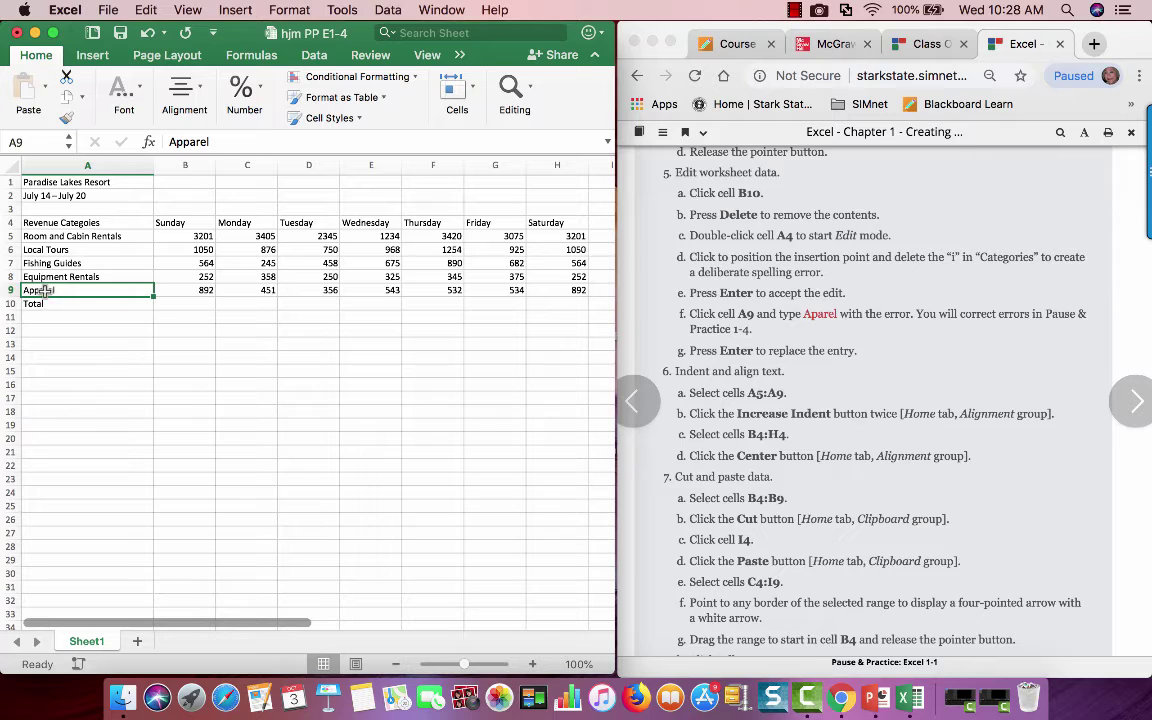
Change the label in cell A9 to the deliberately misspelled "Aparel".
double_click(45, 288)
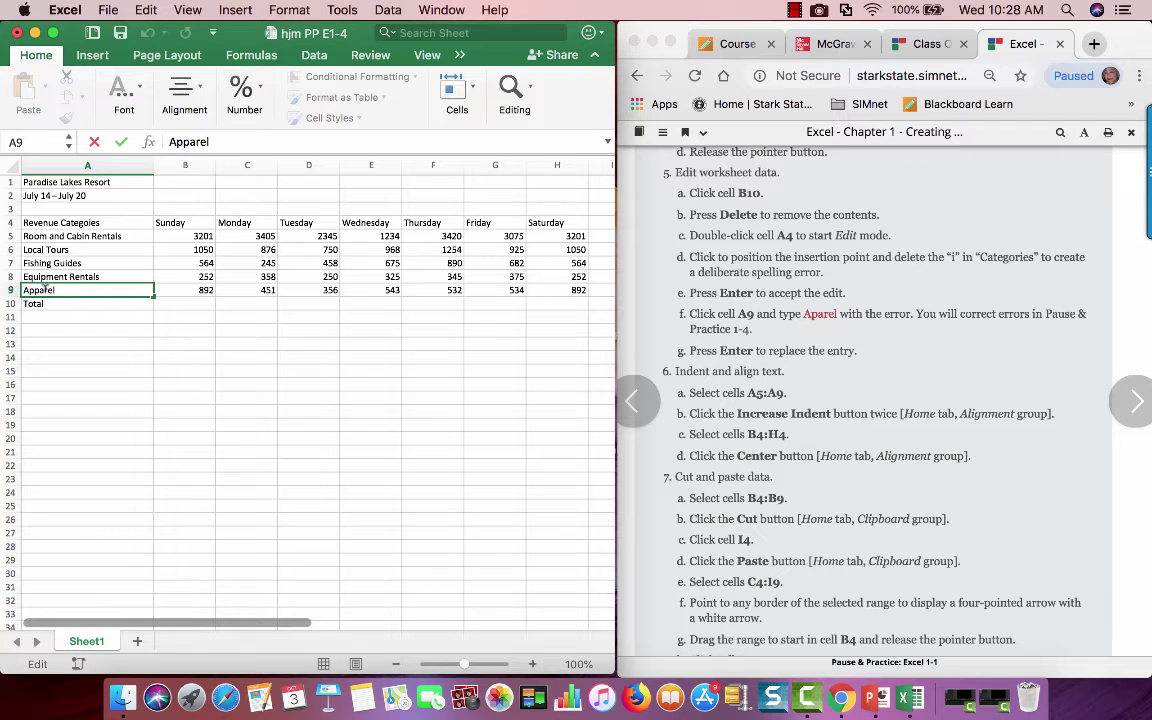
key(BackSpace)
click(50, 328)
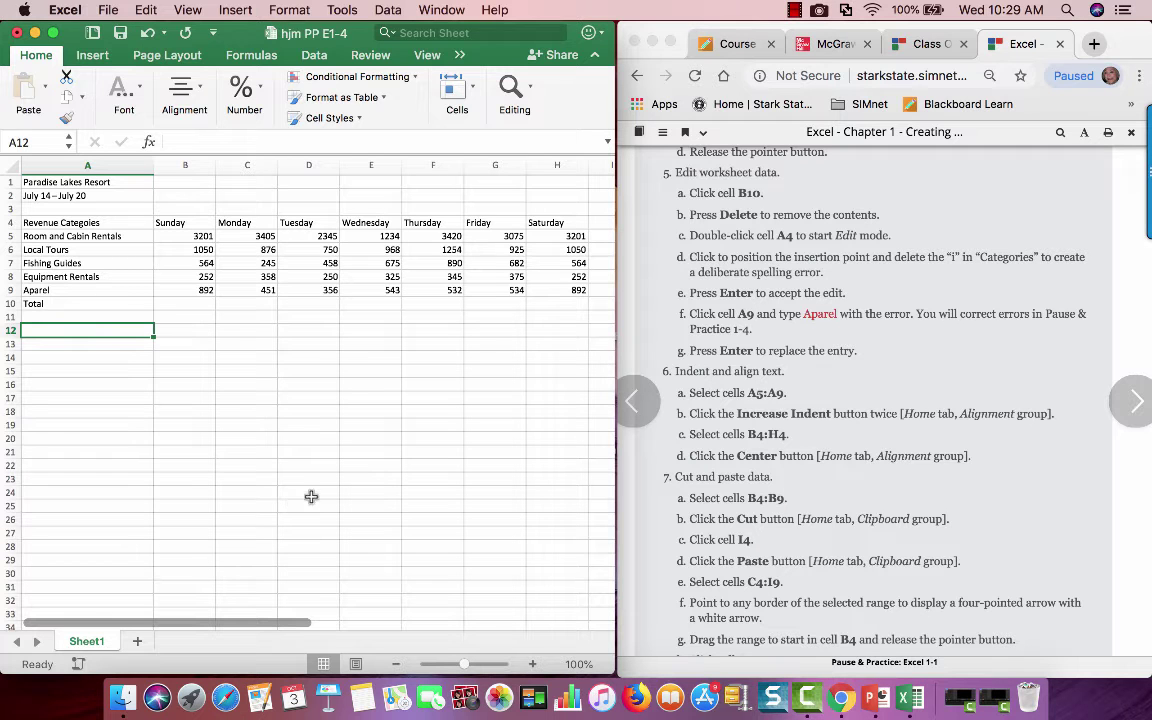
Increase the indent of the category labels in A5:A9 twice, showing the workbook full screen meanwhile and restoring split view when finished.
scroll(674, 393, down, 5)
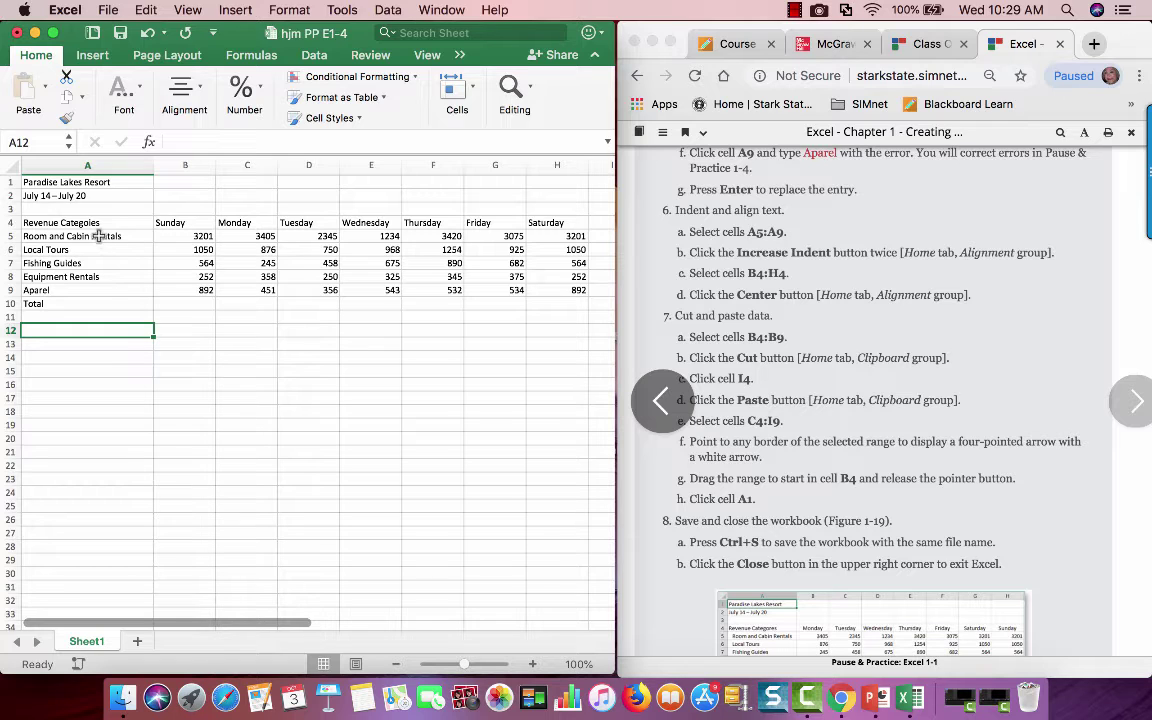
drag(99, 236, 94, 288)
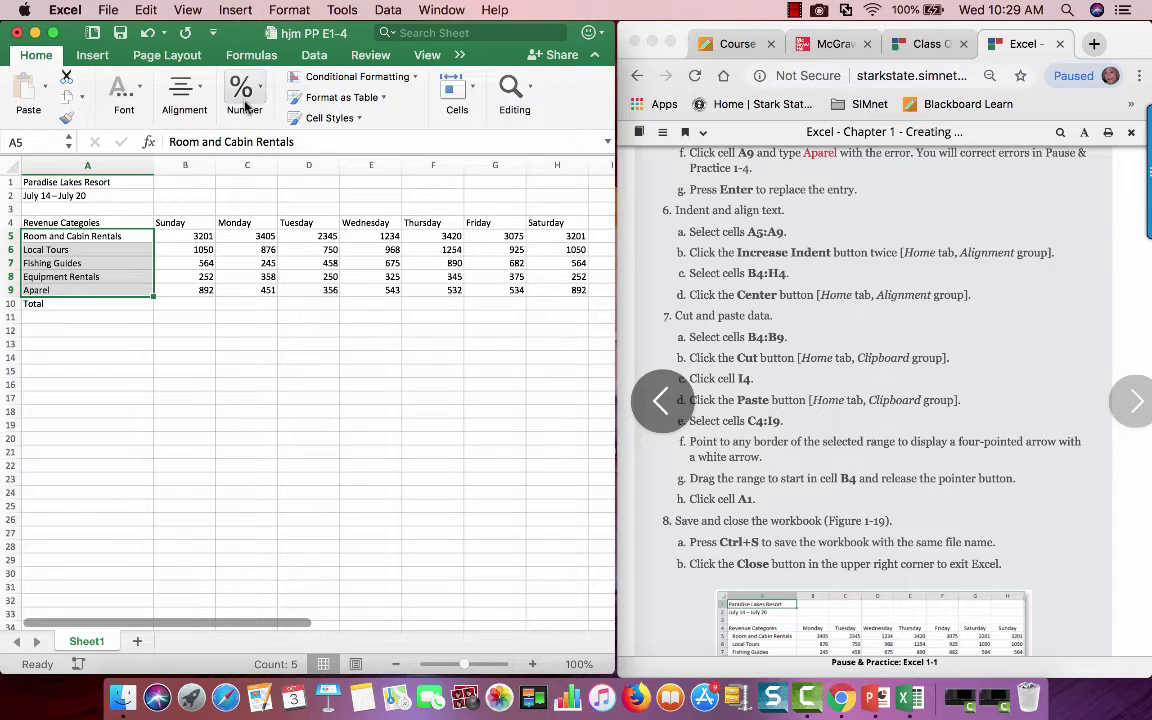
click(54, 33)
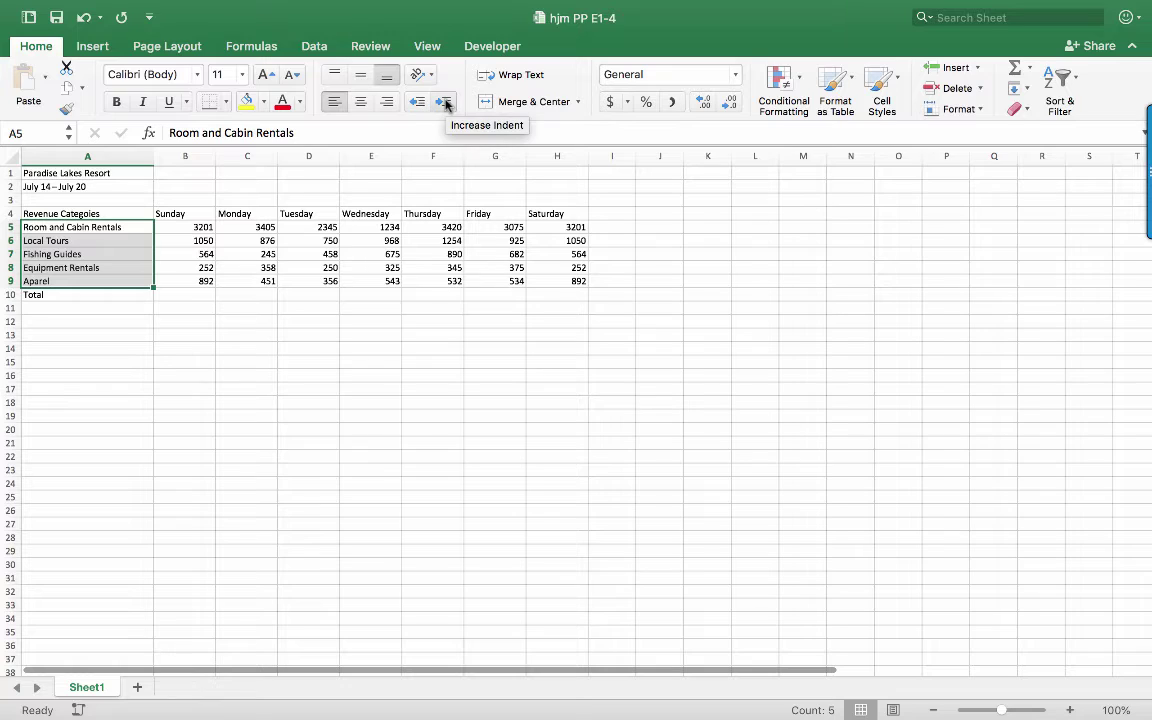
mouse_move(71, 6)
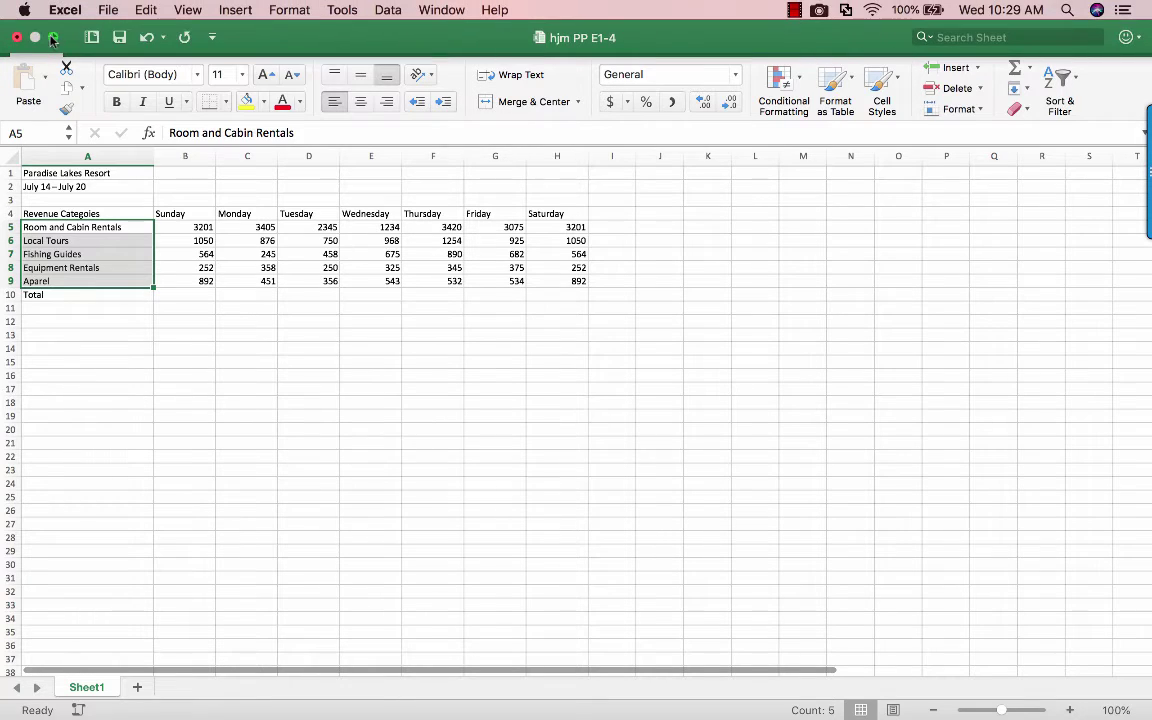
click(53, 37)
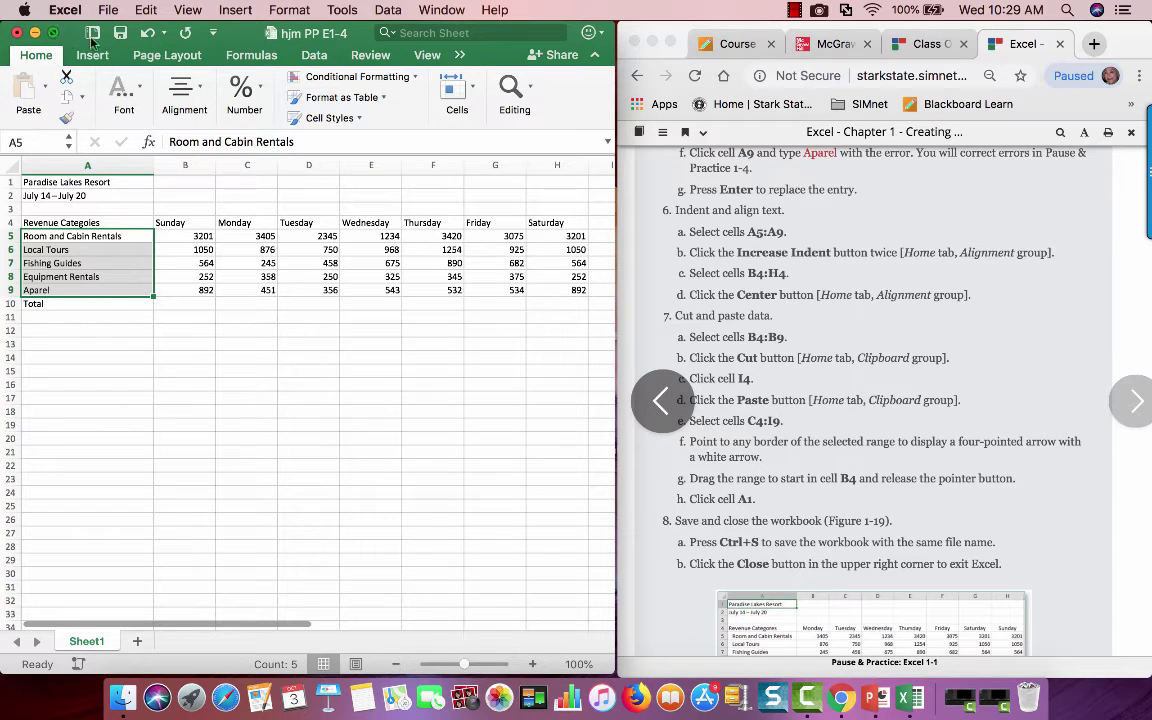
click(53, 33)
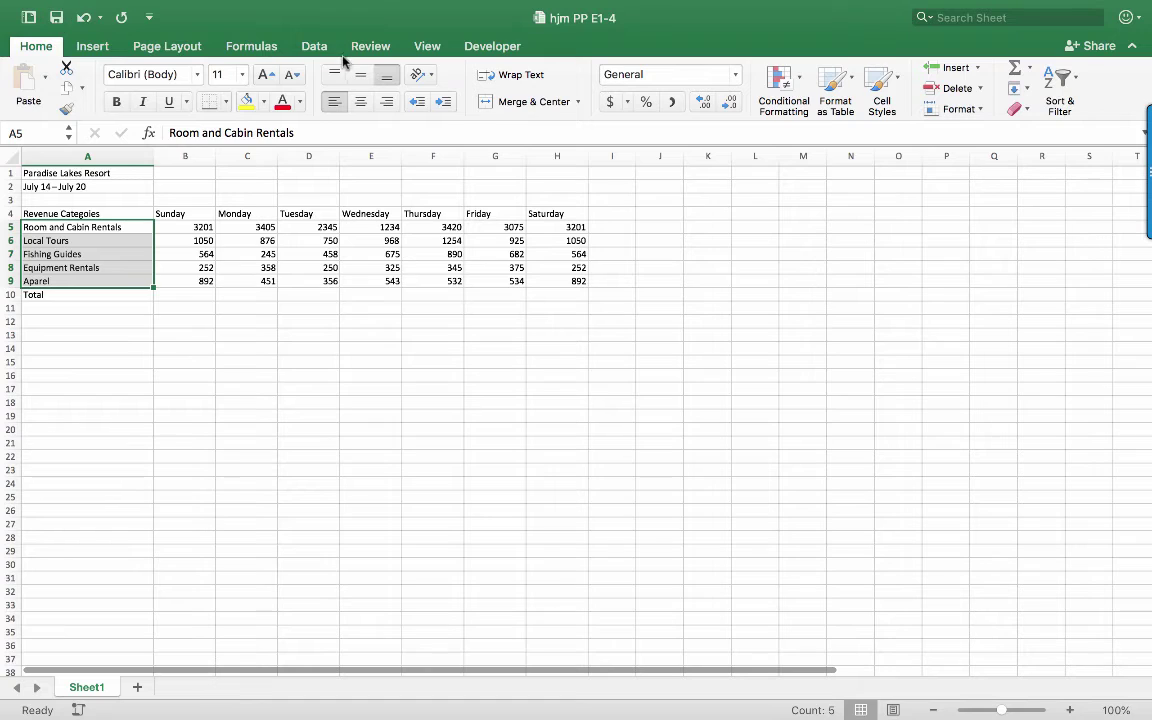
click(444, 102)
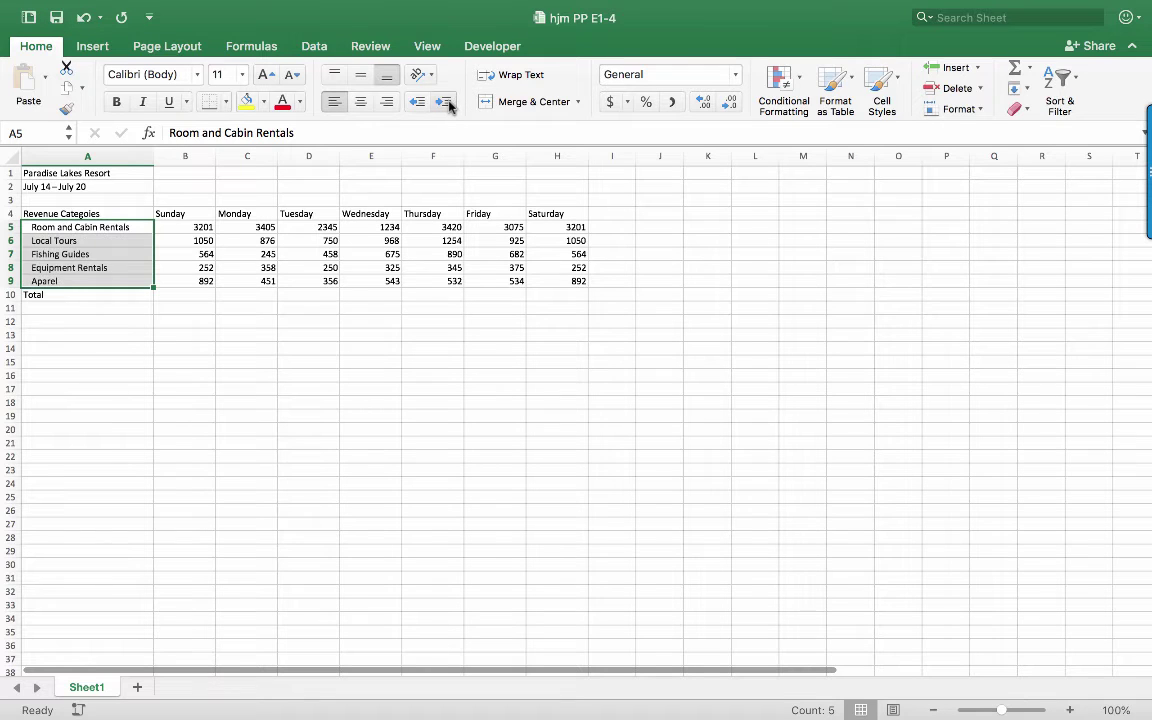
click(445, 102)
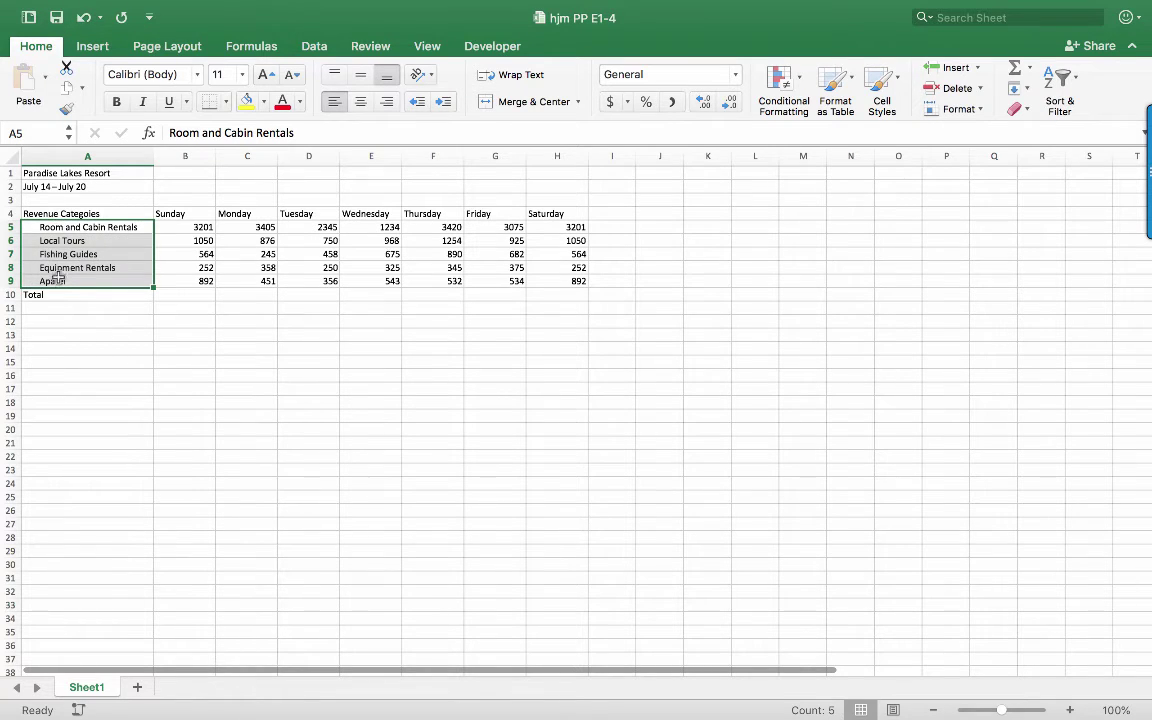
mouse_move(58, 8)
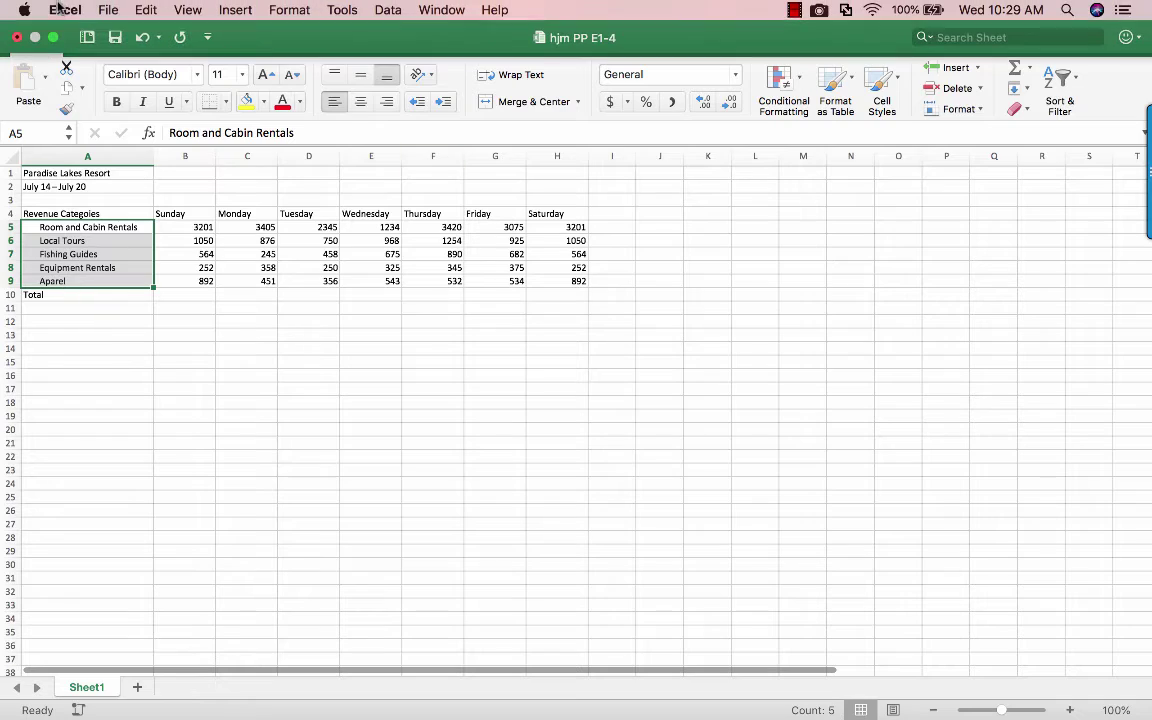
click(54, 38)
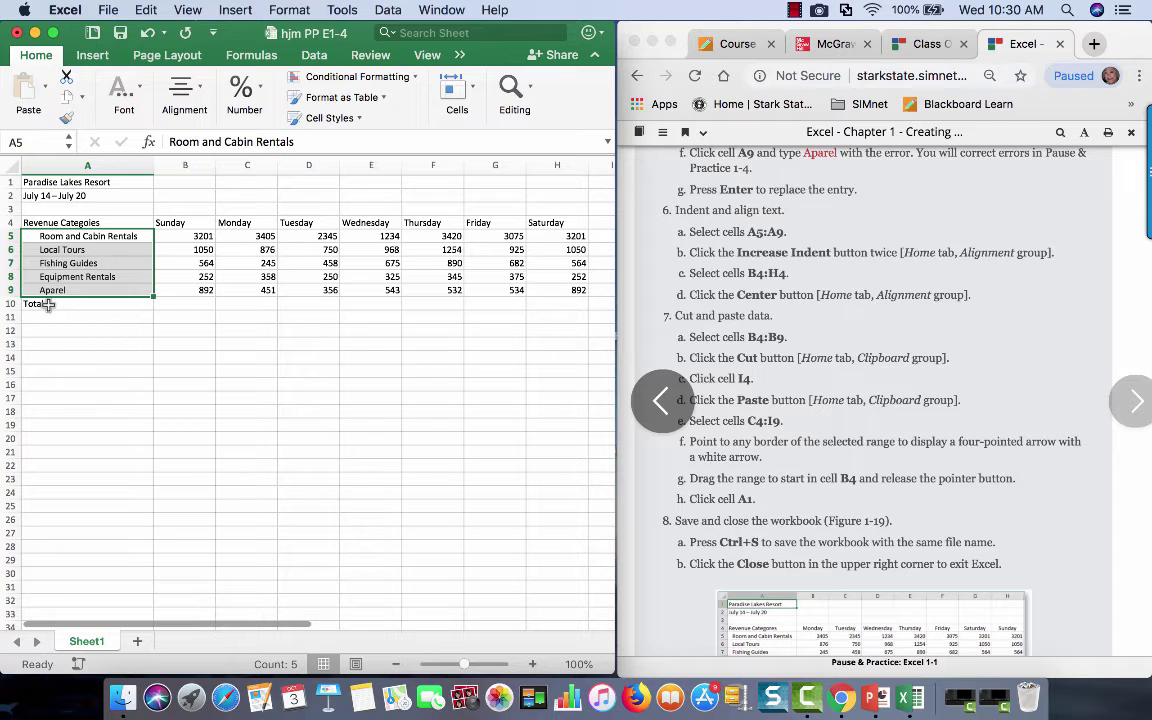
Cut the Sunday data in B4:B9 and paste it starting at cell I4.
scroll(818, 397, down, 3)
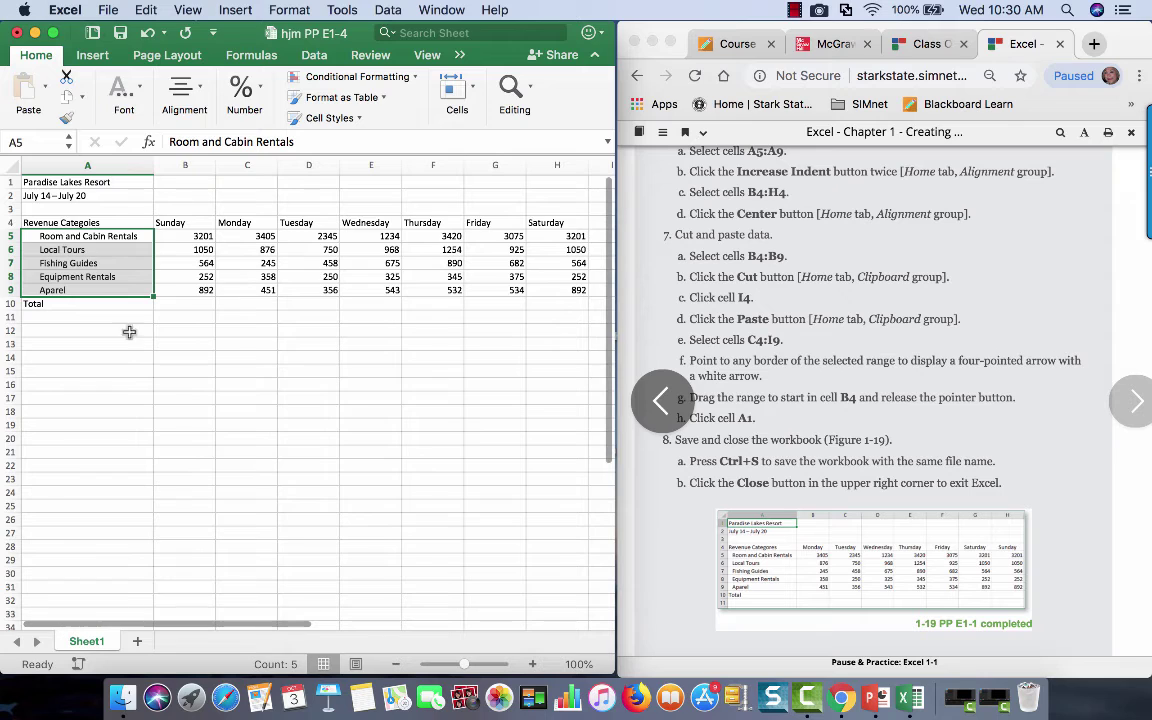
click(174, 223)
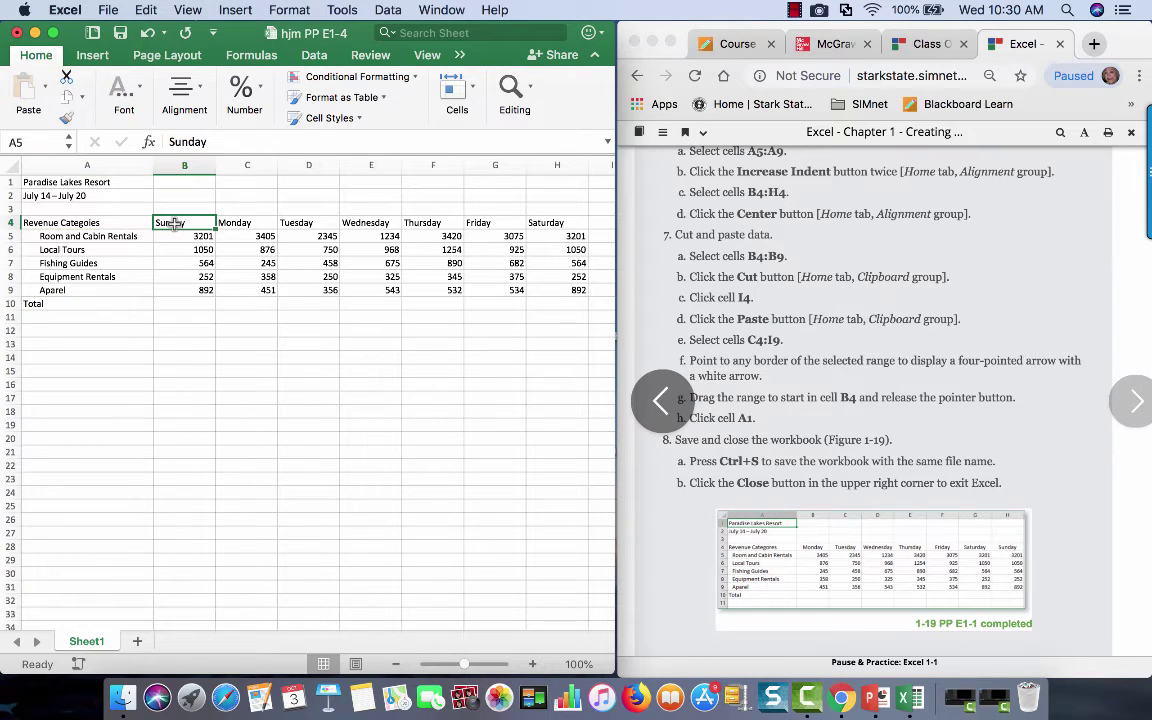
drag(174, 223, 175, 290)
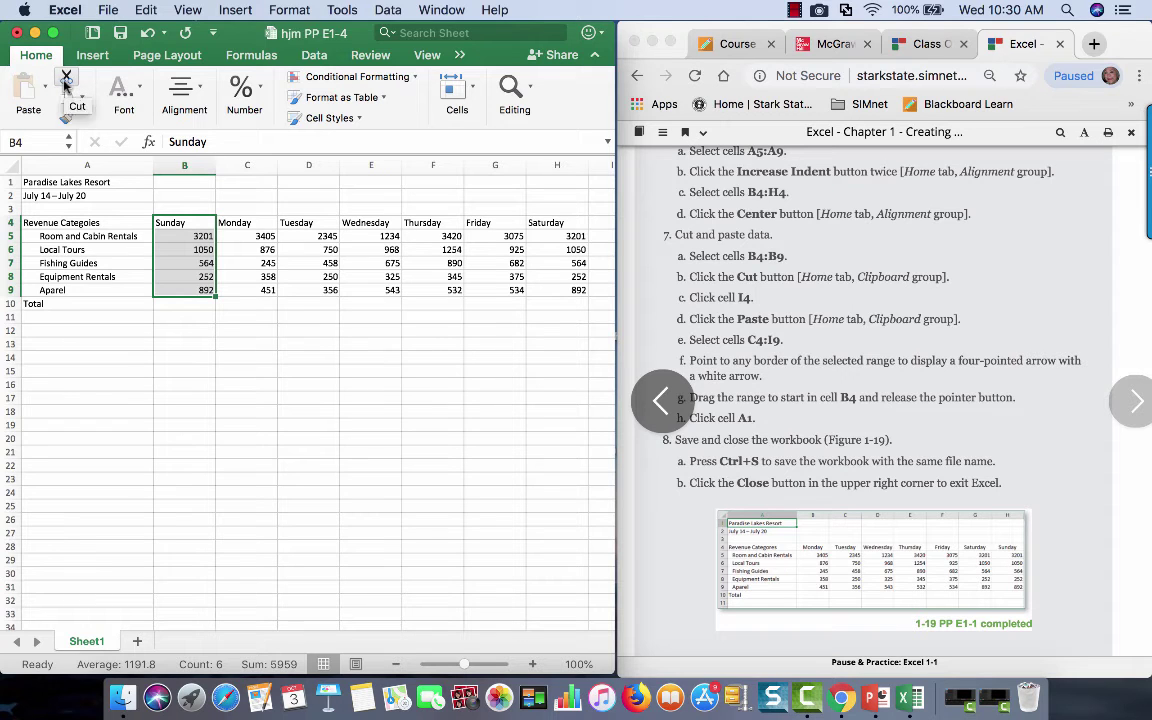
right_click(200, 282)
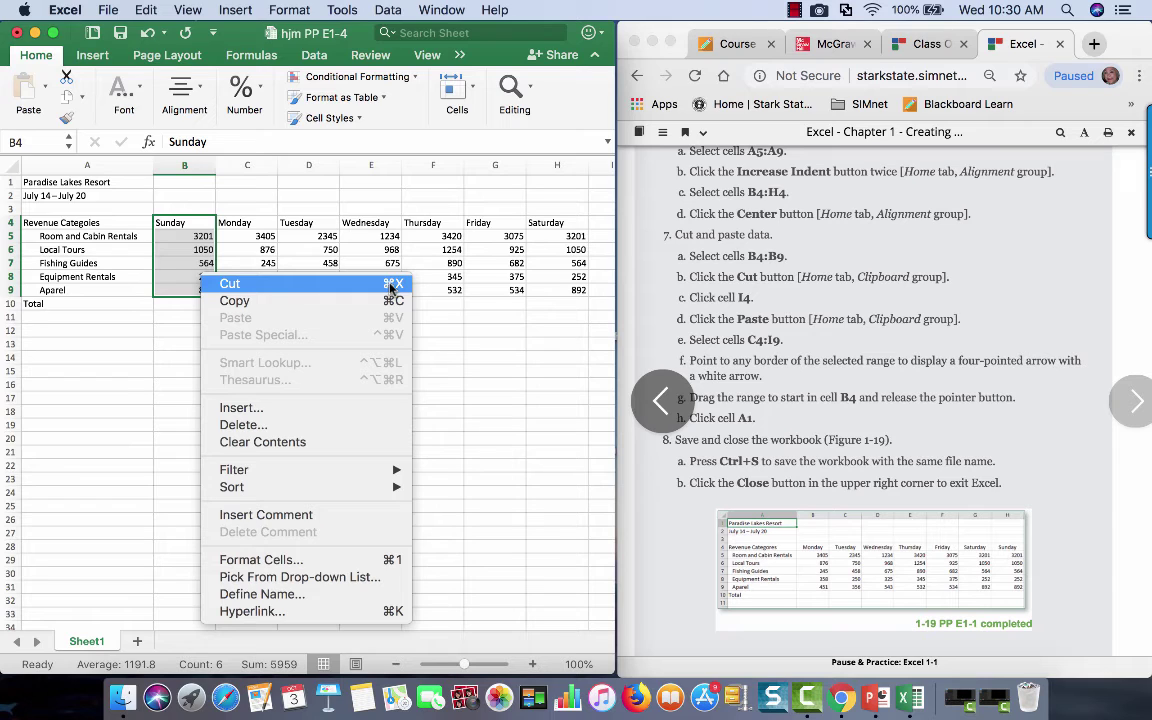
click(236, 286)
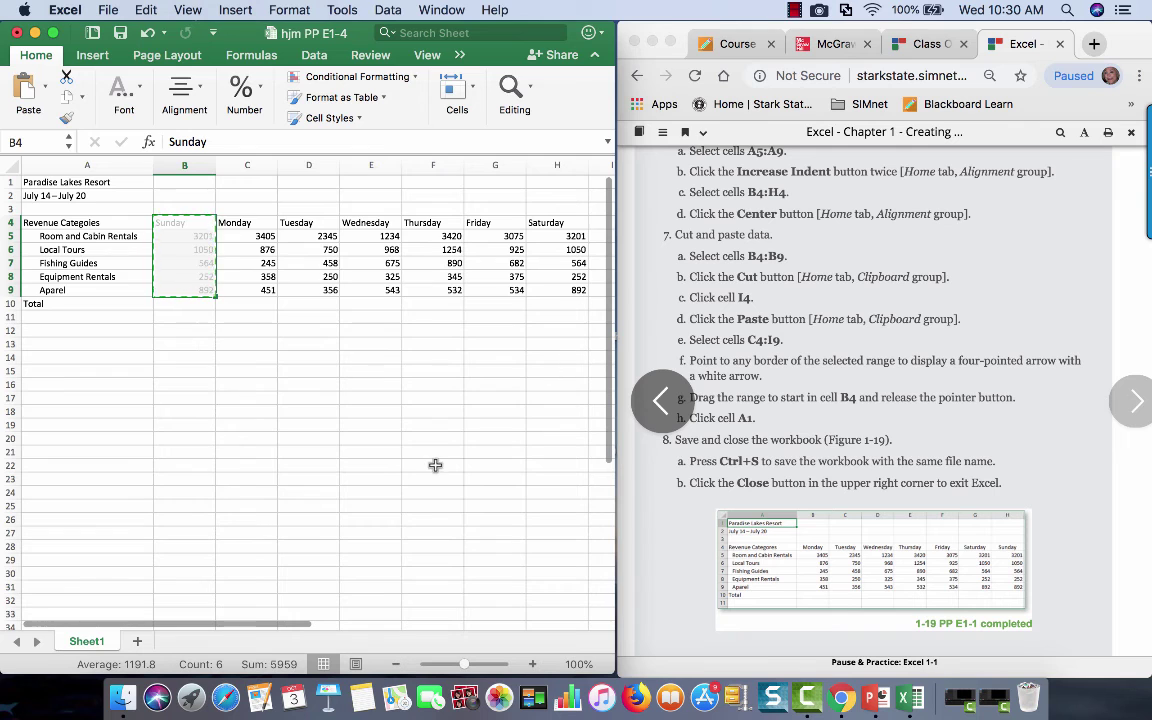
scroll(425, 466, right, 4)
scroll(417, 466, right, 1)
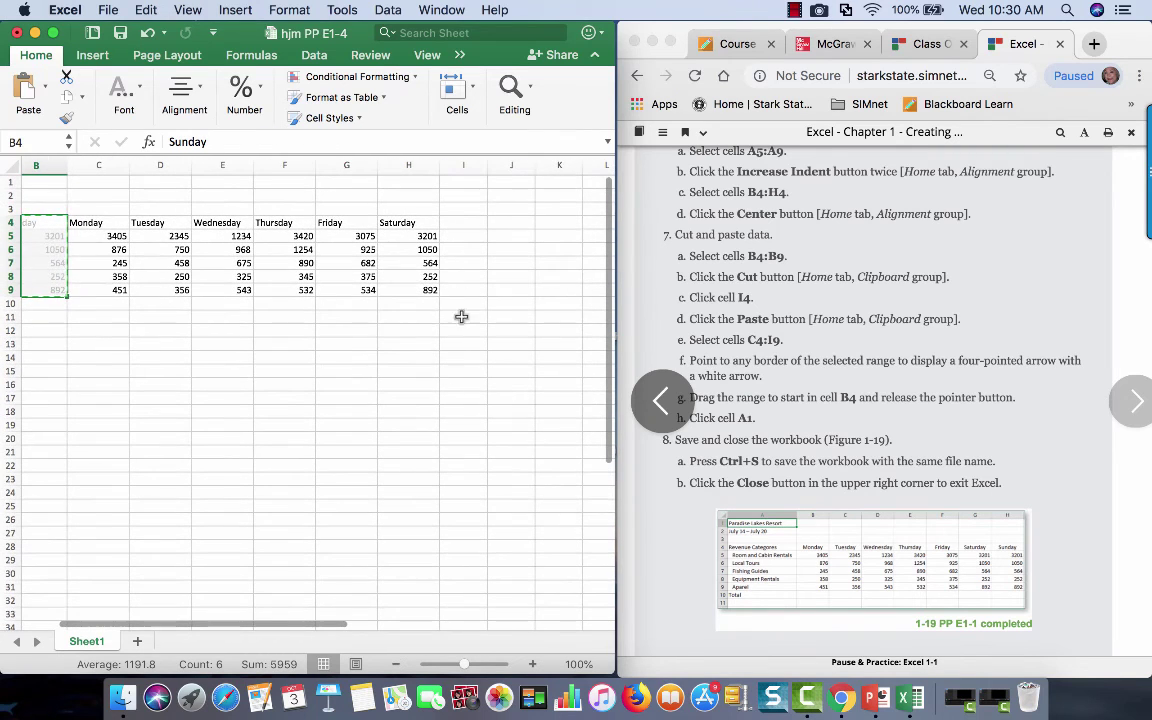
click(467, 225)
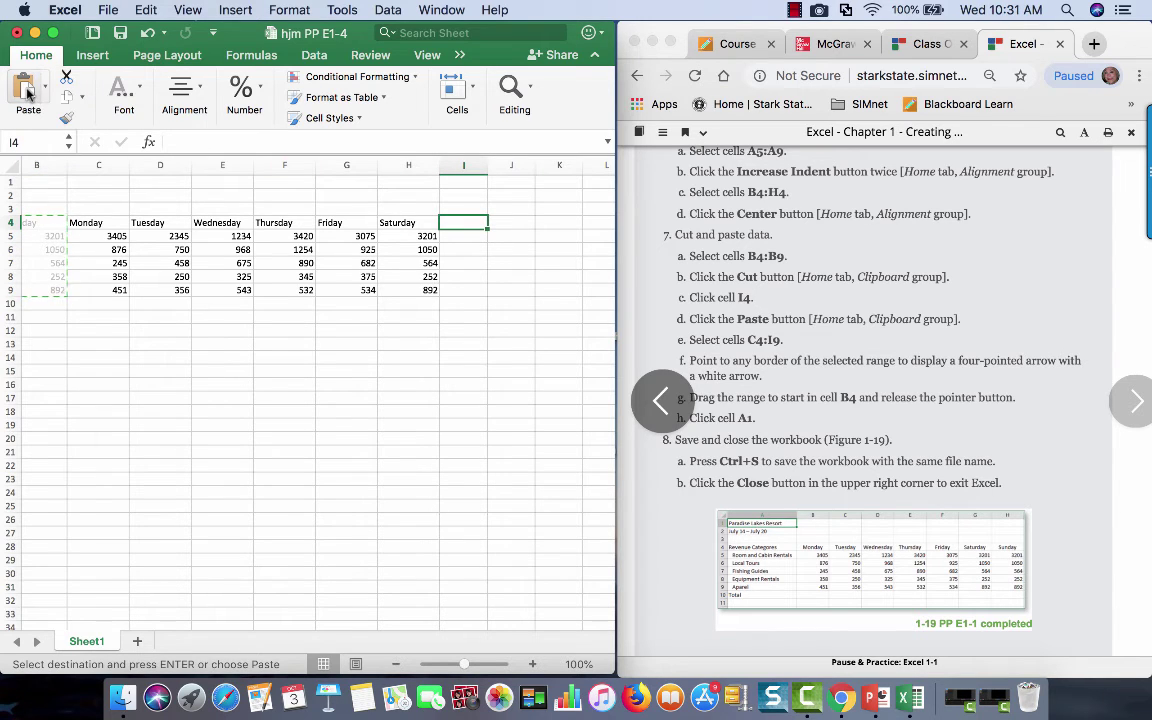
click(29, 93)
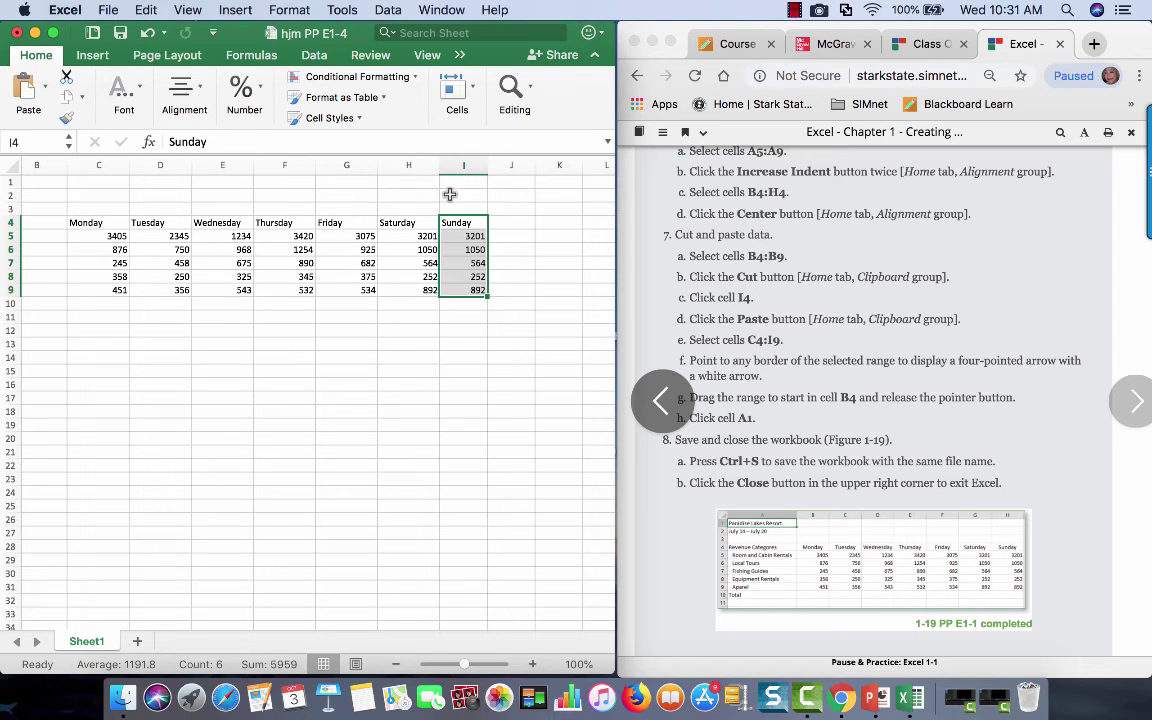
Move the Monday to Sunday data in C4:I9 one column over so the range starts in B4.
scroll(185, 298, left, 5)
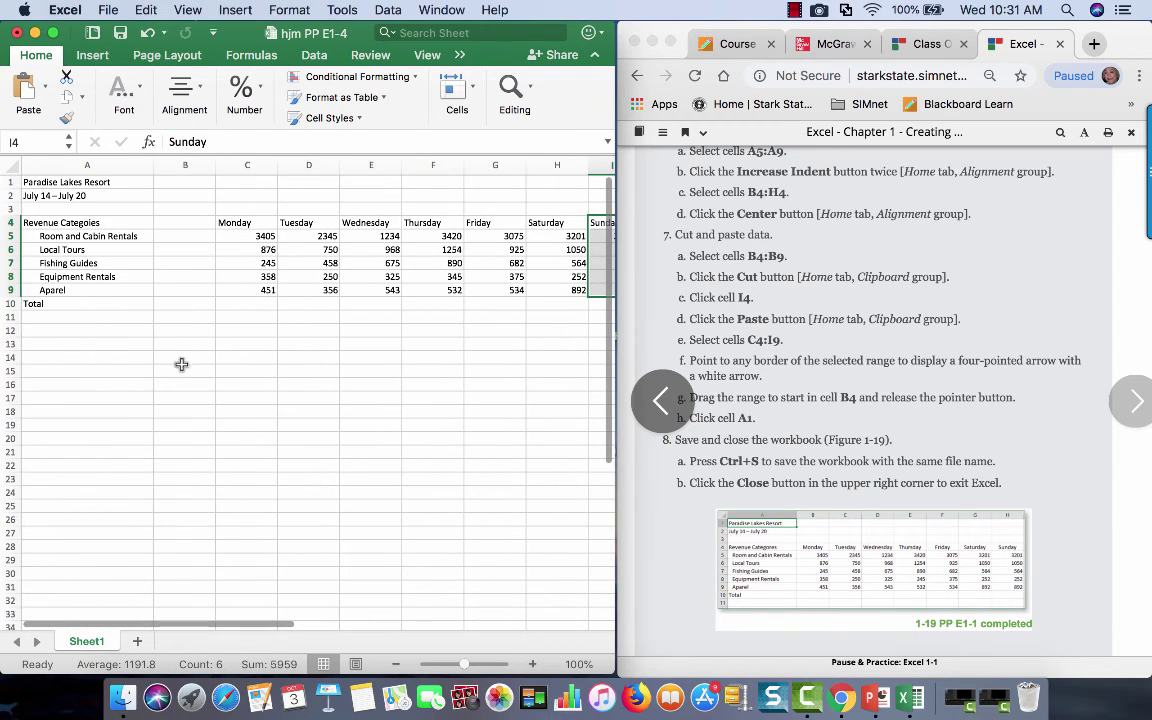
scroll(898, 314, down, 3)
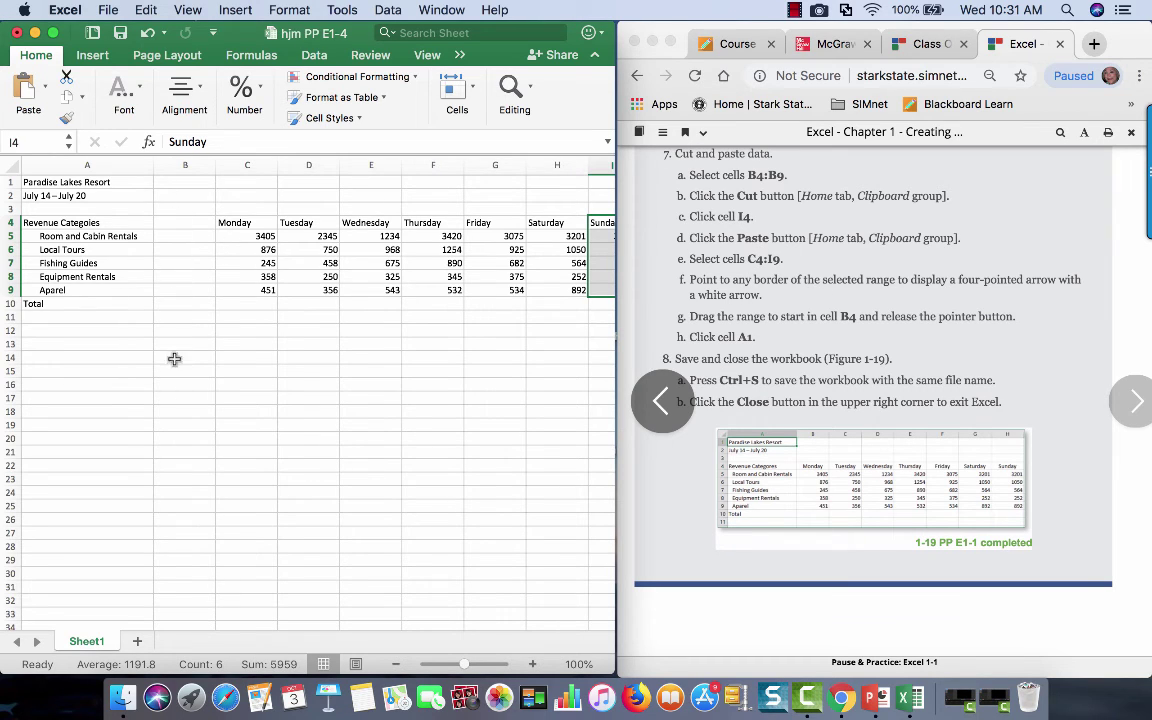
scroll(277, 368, right, 2)
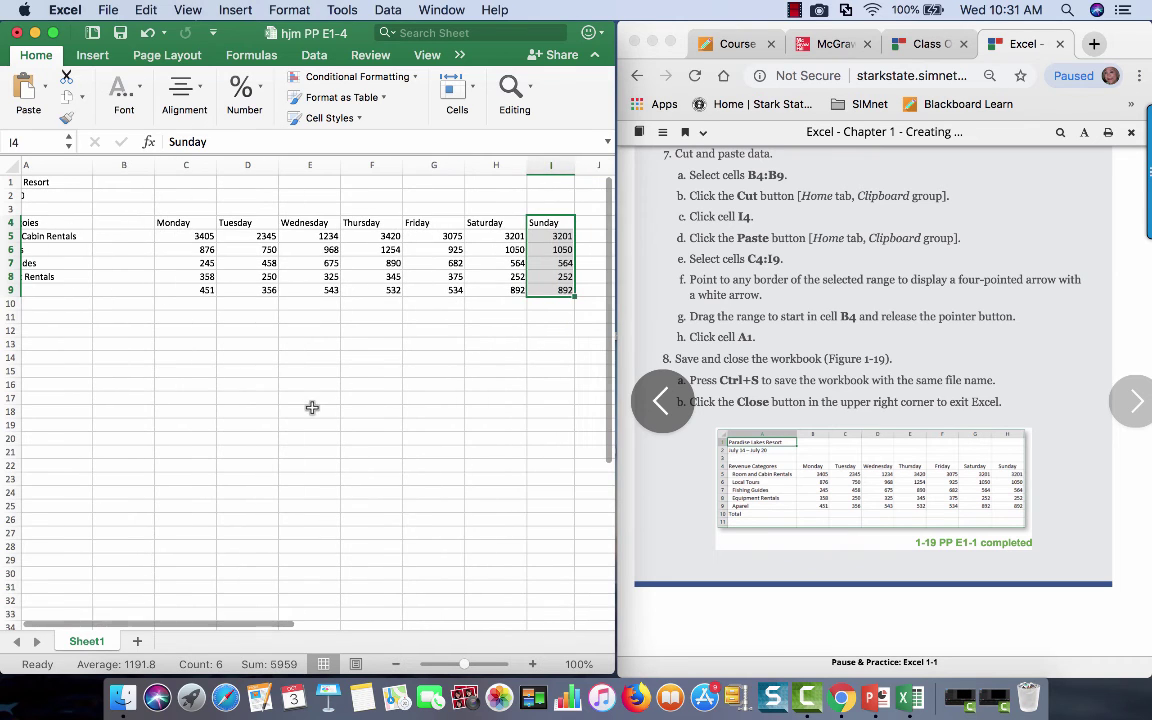
click(260, 371)
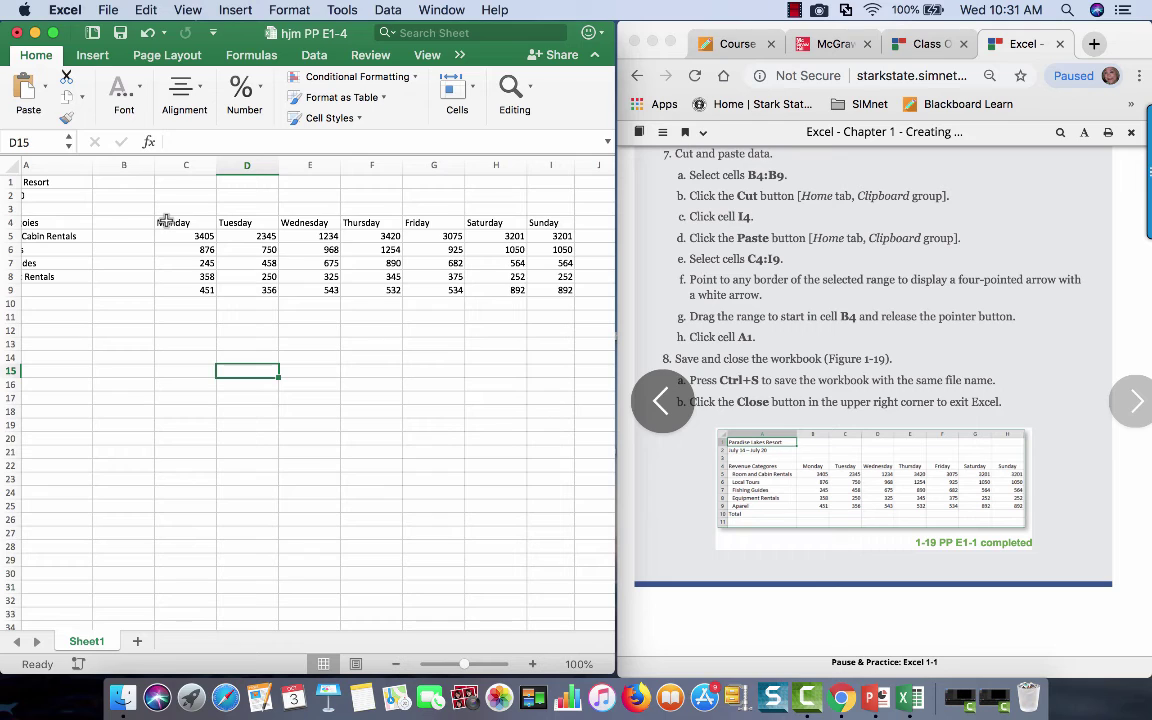
drag(166, 221, 532, 287)
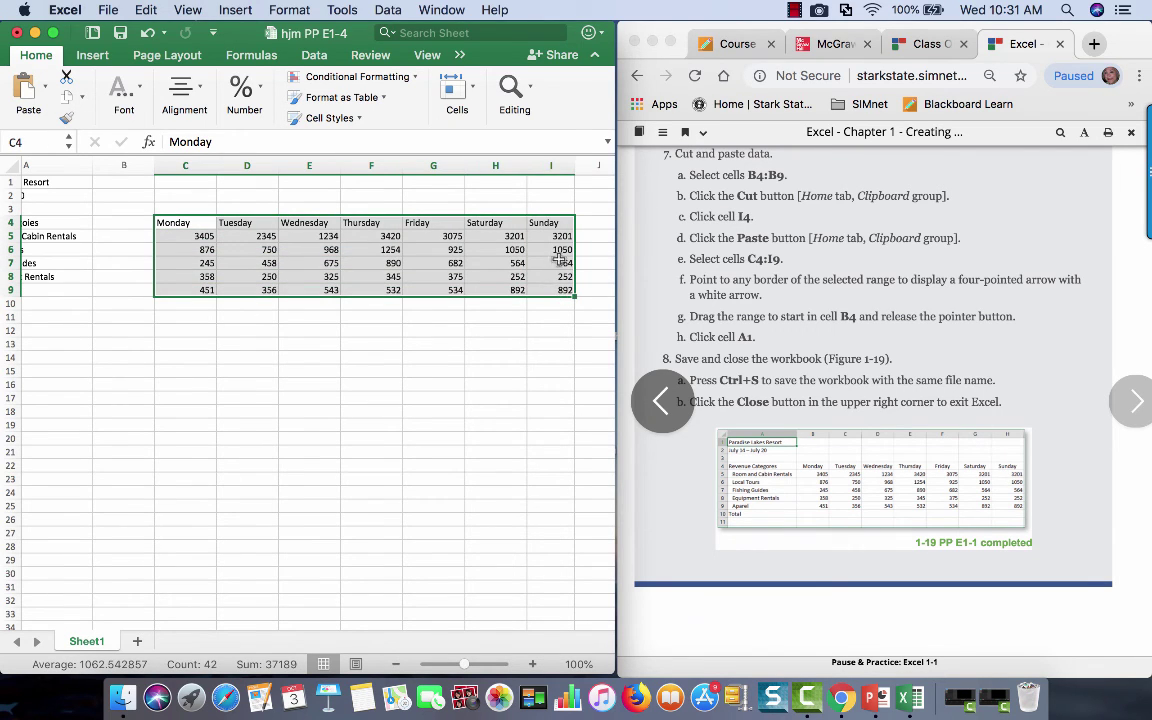
click(292, 343)
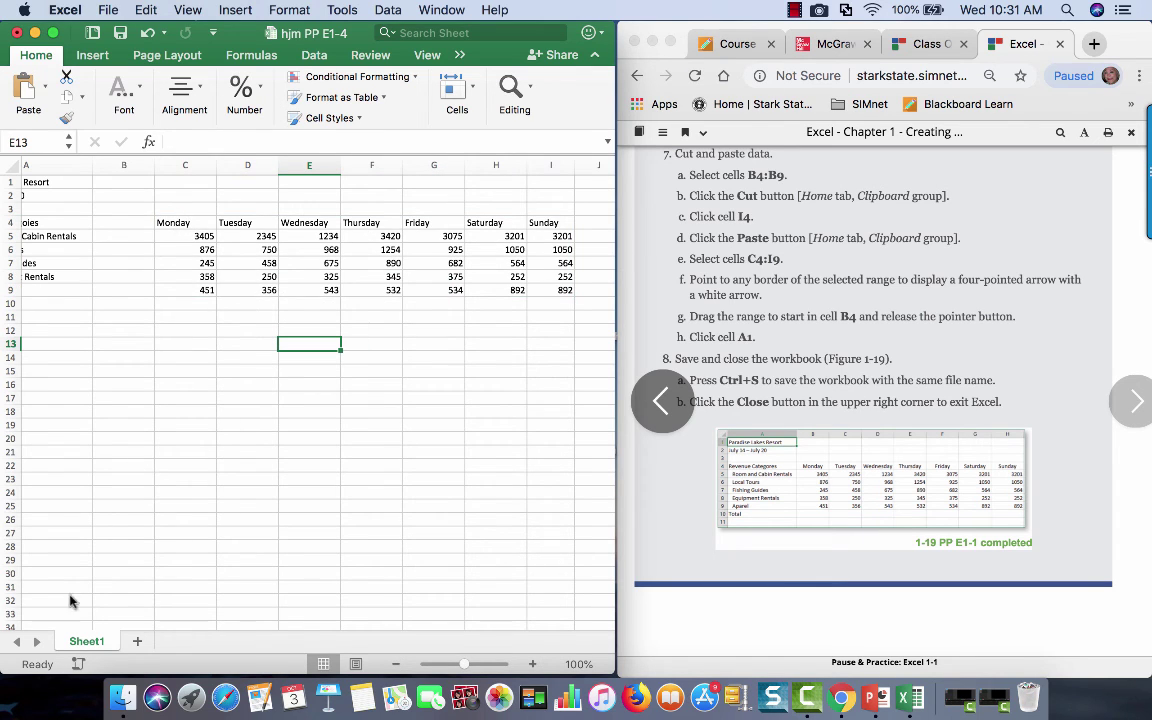
drag(181, 222, 540, 286)
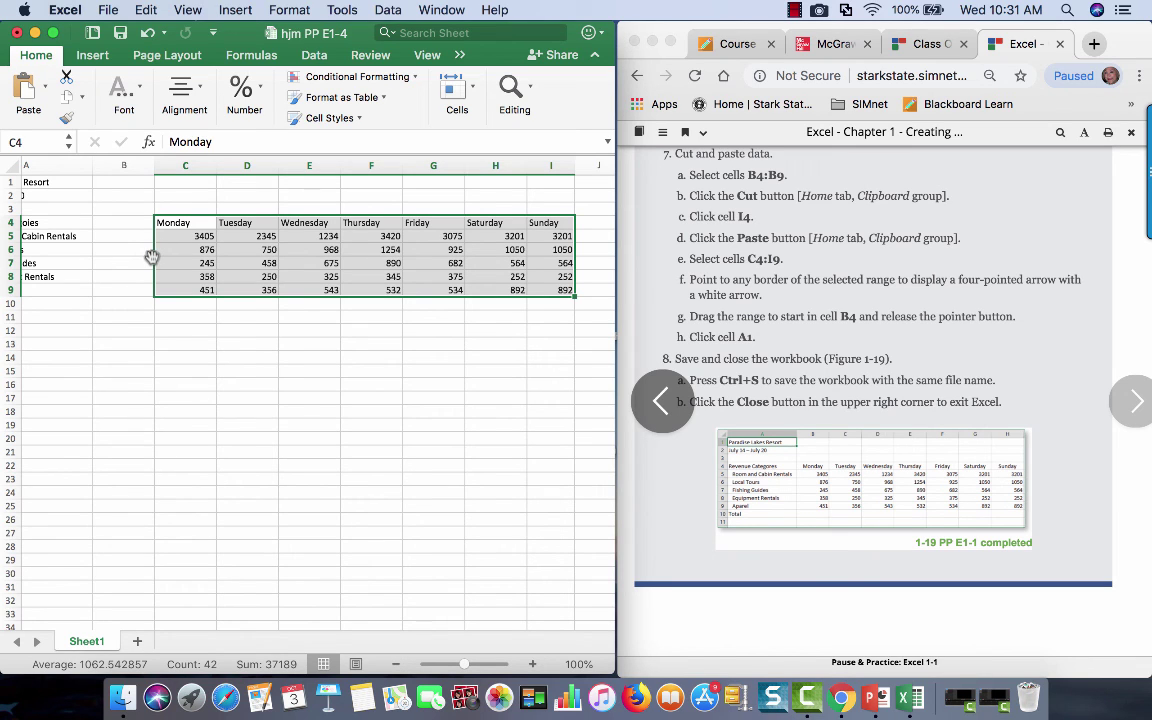
drag(152, 258, 141, 259)
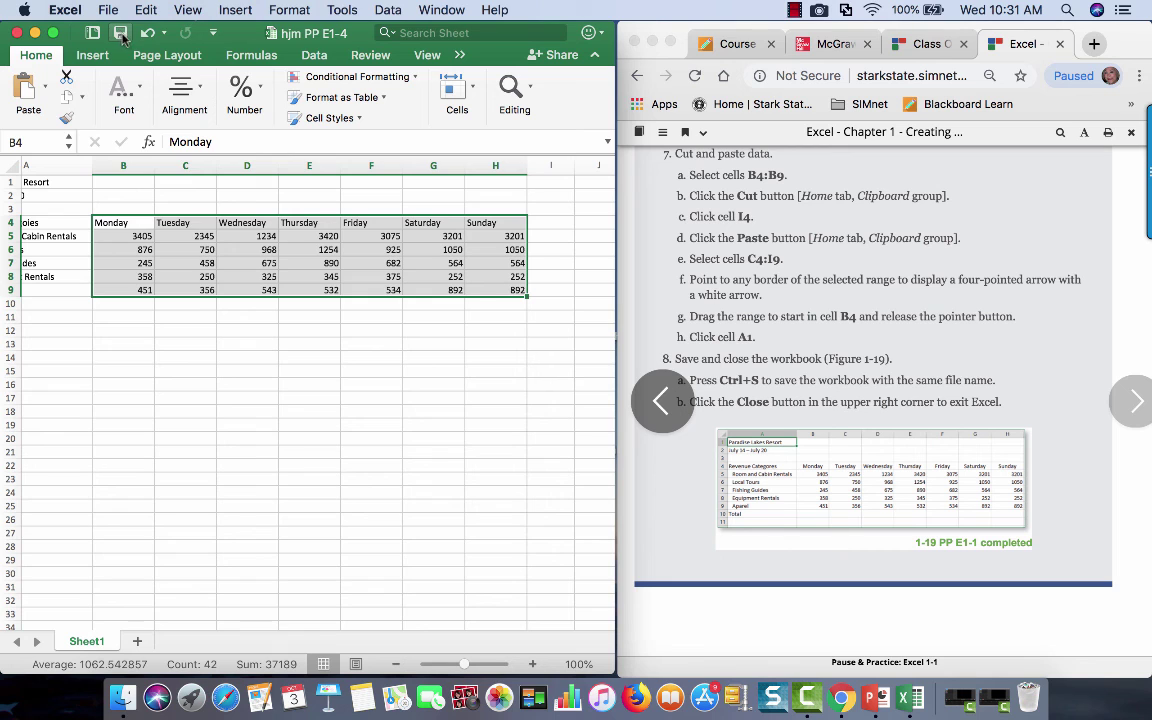
scroll(725, 375, down, 1)
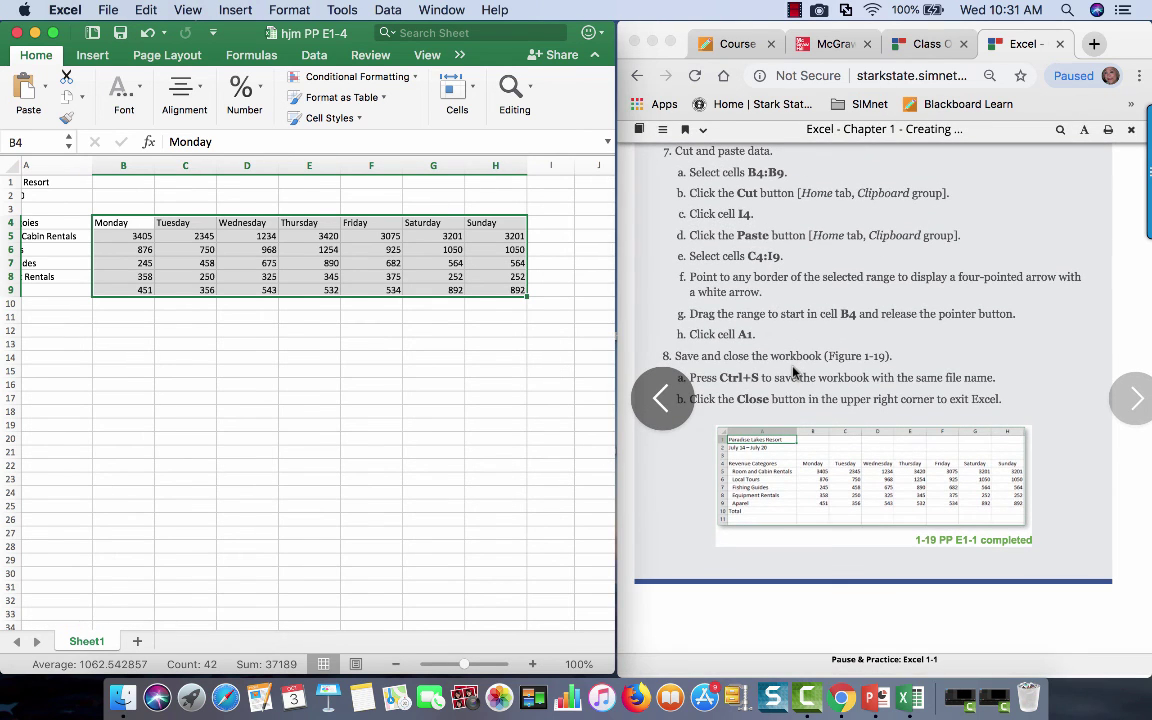